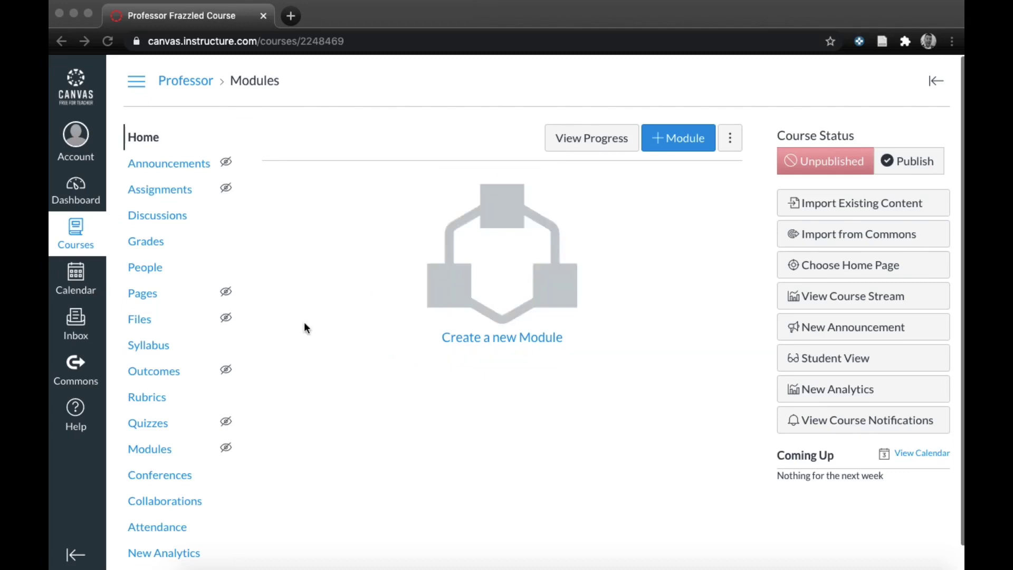
{"action": "scroll", "coordinate": [156, 503], "scroll_direction": "down", "scroll_amount": 1}
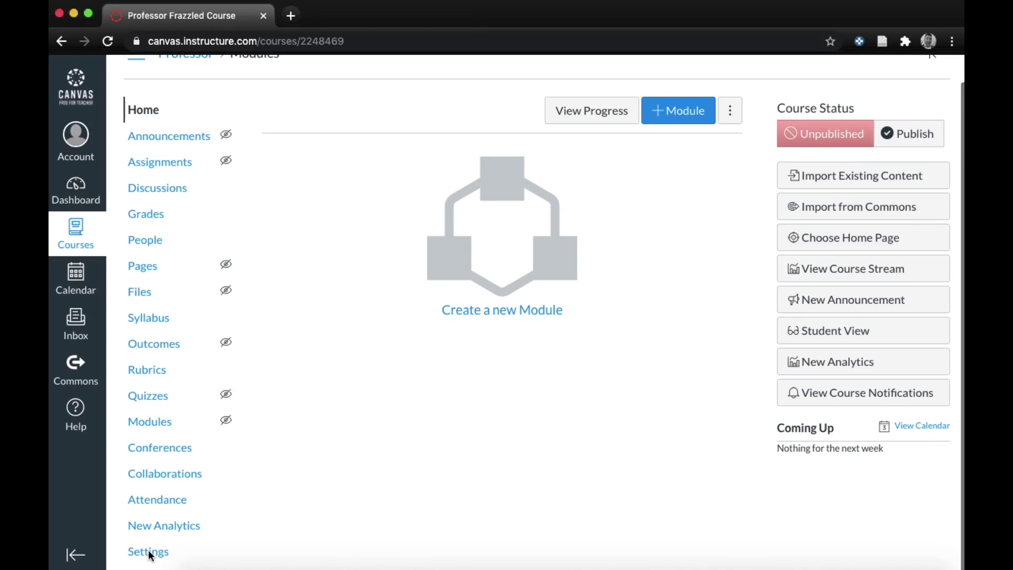
In course navigation settings, hide New Analytics, Attendance, Collaborations, Conferences and Quizzes
{"action": "left_click", "coordinate": [148, 552]}
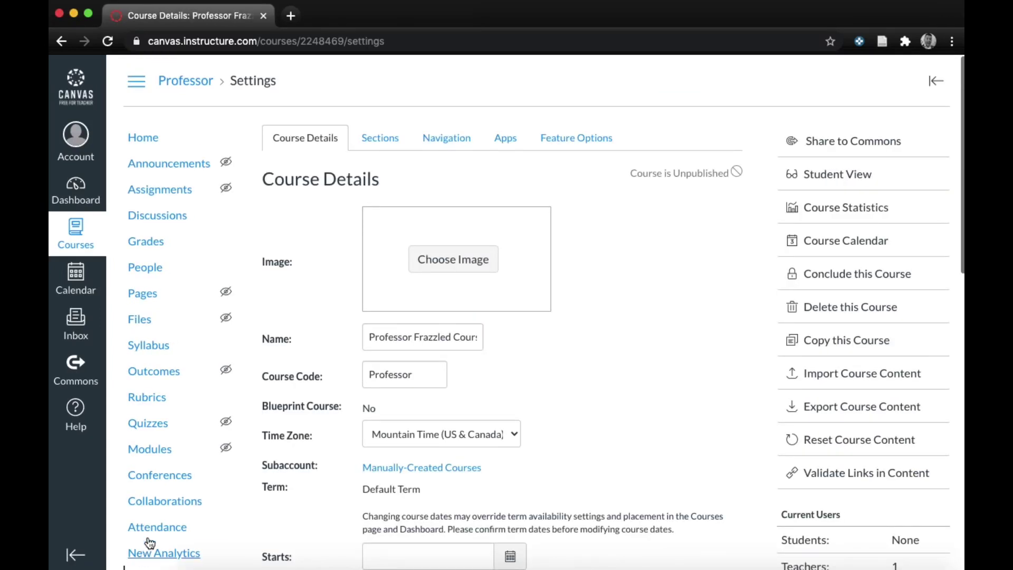
{"action": "left_click", "coordinate": [453, 140]}
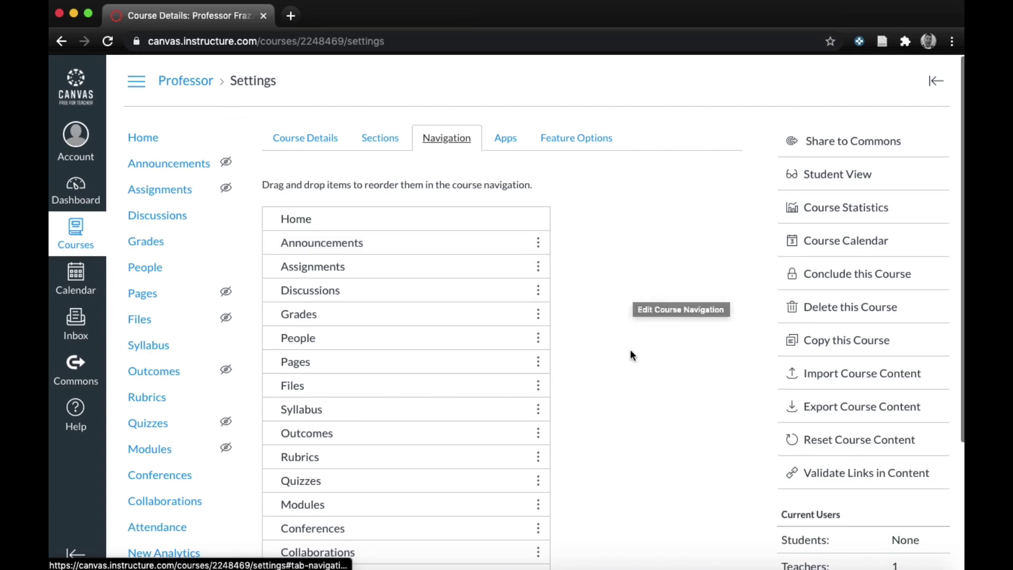
{"action": "scroll", "coordinate": [630, 349], "scroll_direction": "down", "scroll_amount": 5}
{"action": "left_click_drag", "start_coordinate": [401, 427], "coordinate": [408, 519]}
{"action": "left_click_drag", "start_coordinate": [408, 435], "coordinate": [407, 520]}
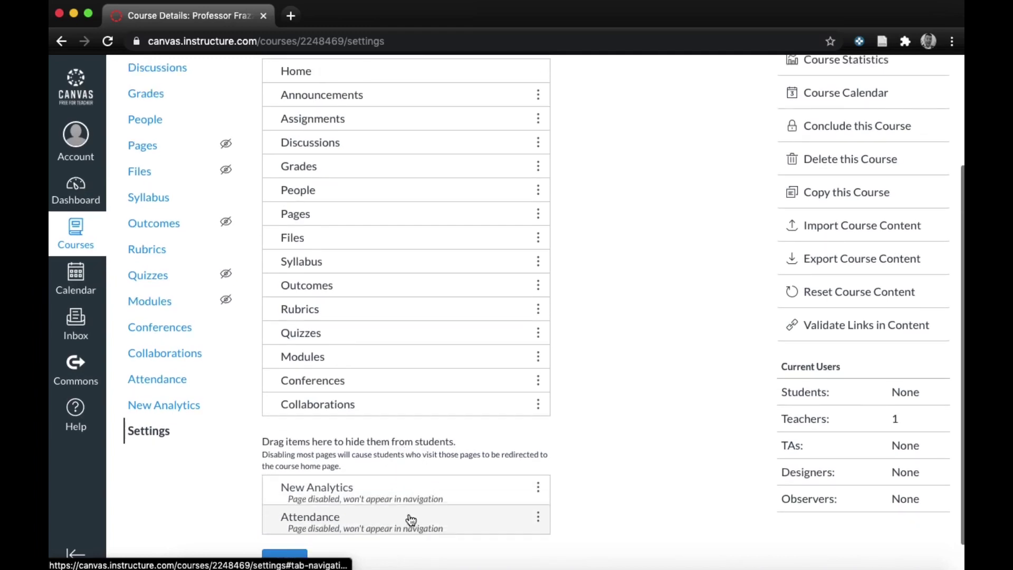
{"action": "left_click_drag", "start_coordinate": [403, 408], "coordinate": [413, 547]}
{"action": "left_click_drag", "start_coordinate": [406, 382], "coordinate": [418, 475]}
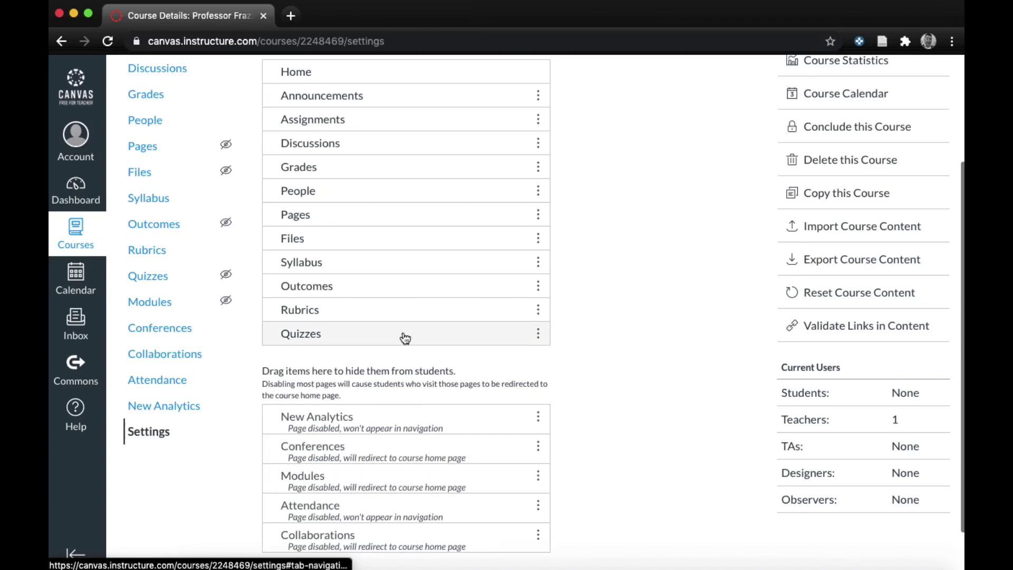
{"action": "left_click_drag", "start_coordinate": [403, 340], "coordinate": [409, 451]}
Hide Rubrics, Outcomes, Syllabus, Files, Pages, People, Discussions and Assignments from students
{"action": "left_click_drag", "start_coordinate": [403, 317], "coordinate": [414, 425]}
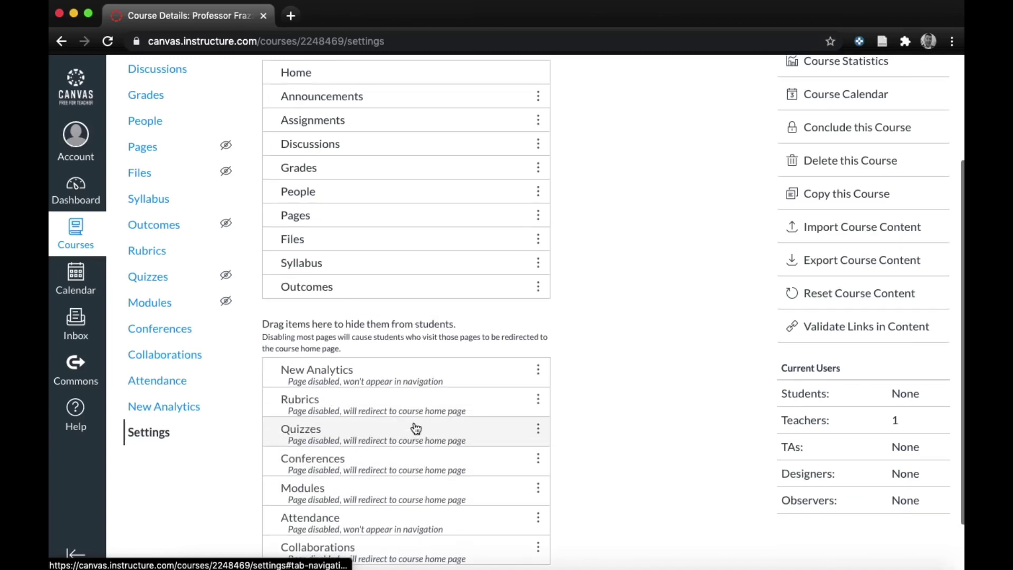
{"action": "left_click_drag", "start_coordinate": [398, 290], "coordinate": [409, 398]}
{"action": "left_click_drag", "start_coordinate": [403, 263], "coordinate": [407, 375]}
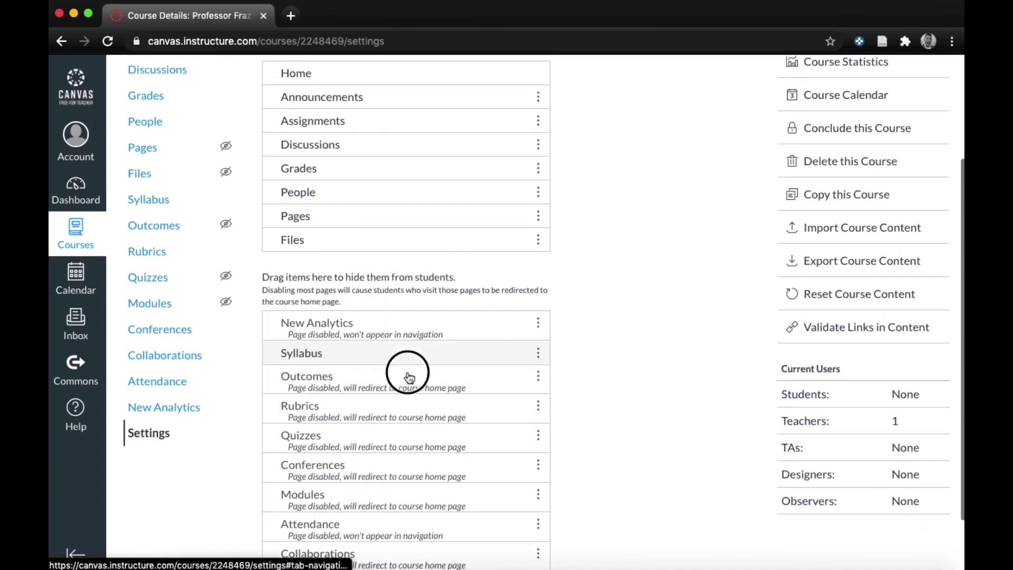
{"action": "left_click_drag", "start_coordinate": [402, 240], "coordinate": [410, 362]}
{"action": "left_click_drag", "start_coordinate": [396, 216], "coordinate": [396, 330]}
{"action": "left_click_drag", "start_coordinate": [385, 192], "coordinate": [389, 265]}
{"action": "left_click_drag", "start_coordinate": [382, 151], "coordinate": [392, 290]}
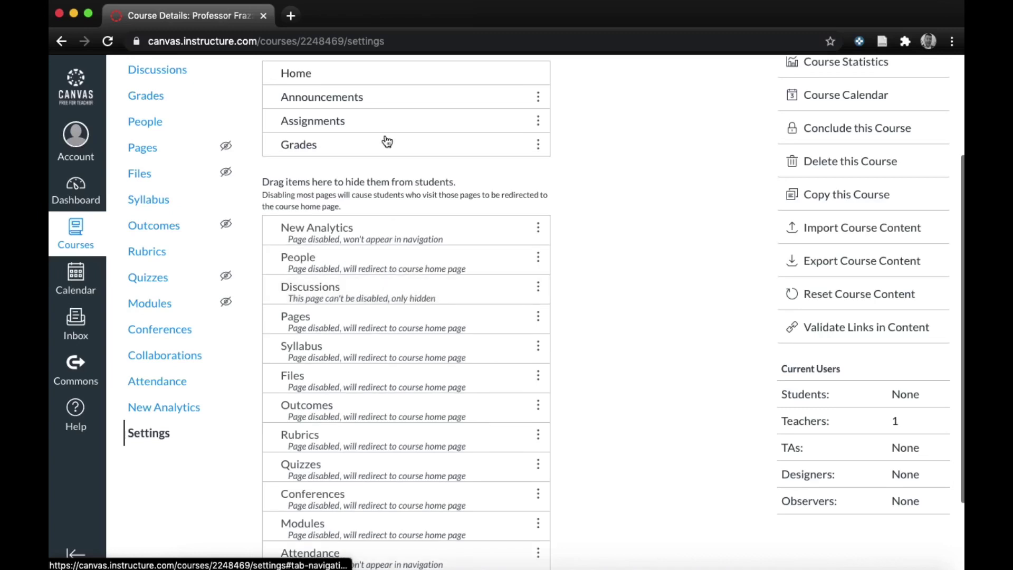
{"action": "left_click_drag", "start_coordinate": [362, 119], "coordinate": [385, 300]}
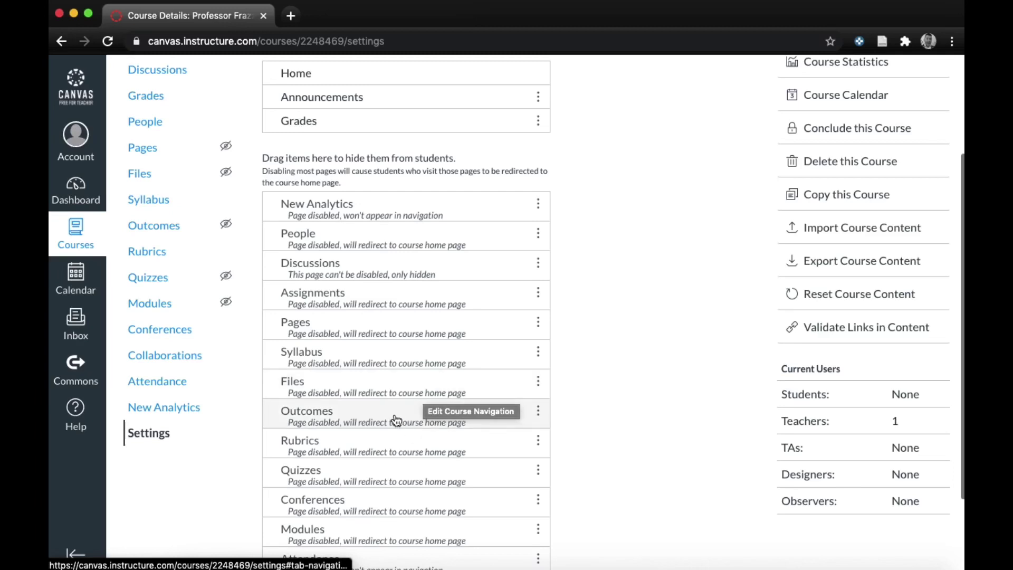
{"action": "scroll", "coordinate": [395, 420], "scroll_direction": "down", "scroll_amount": 3}
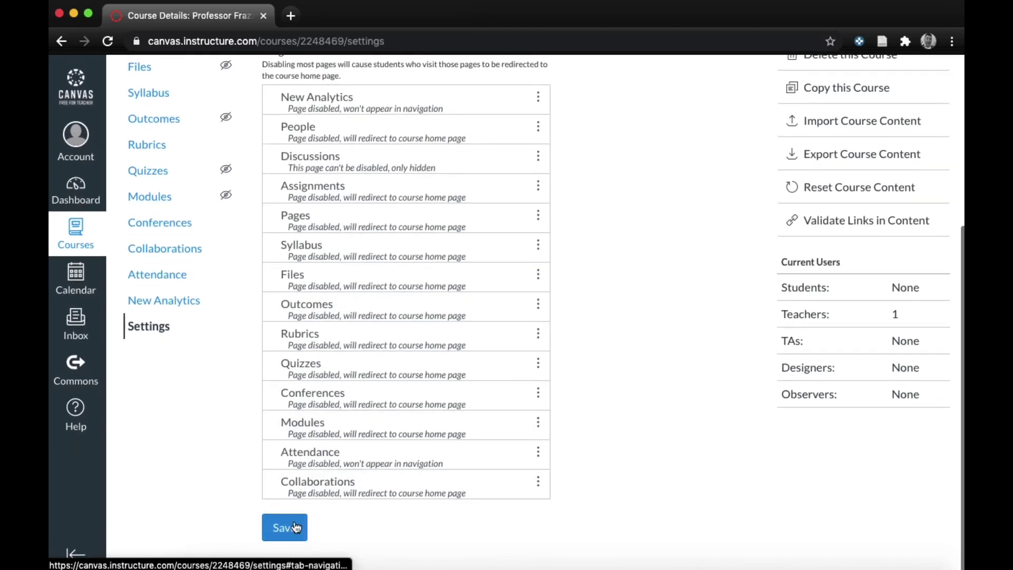
Save the trimmed course navigation and switch to the Course Details form
{"action": "left_click", "coordinate": [298, 525]}
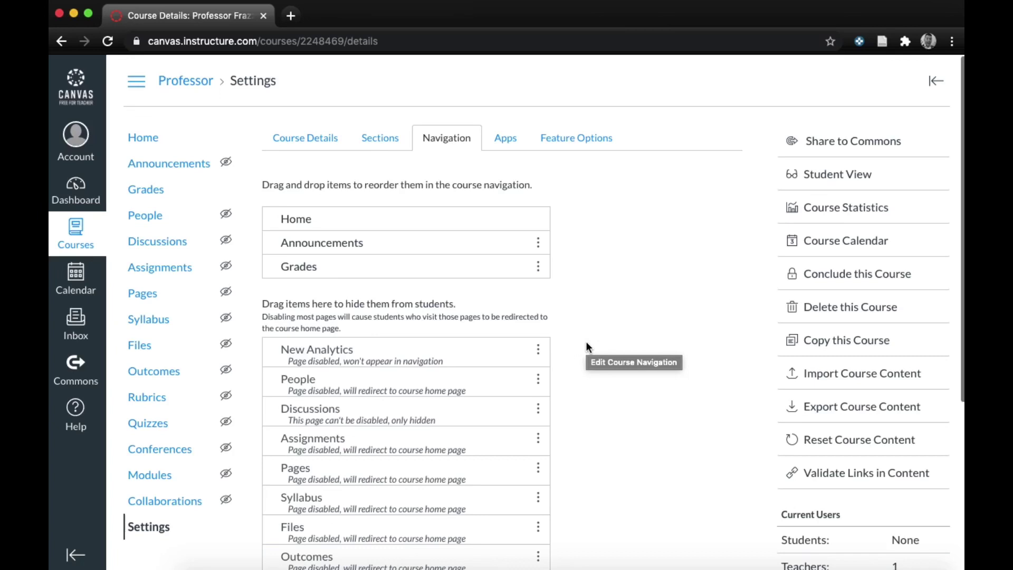
{"action": "left_click", "coordinate": [320, 138]}
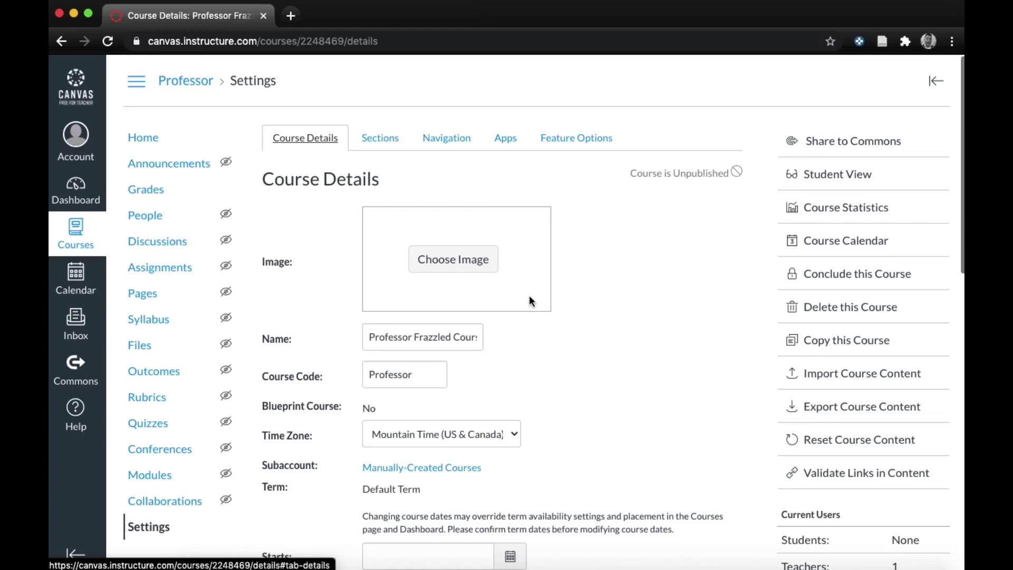
{"action": "scroll", "coordinate": [558, 397], "scroll_direction": "down", "scroll_amount": 2}
{"action": "scroll", "coordinate": [558, 397], "scroll_direction": "down", "scroll_amount": 4}
{"action": "scroll", "coordinate": [559, 395], "scroll_direction": "down", "scroll_amount": 3}
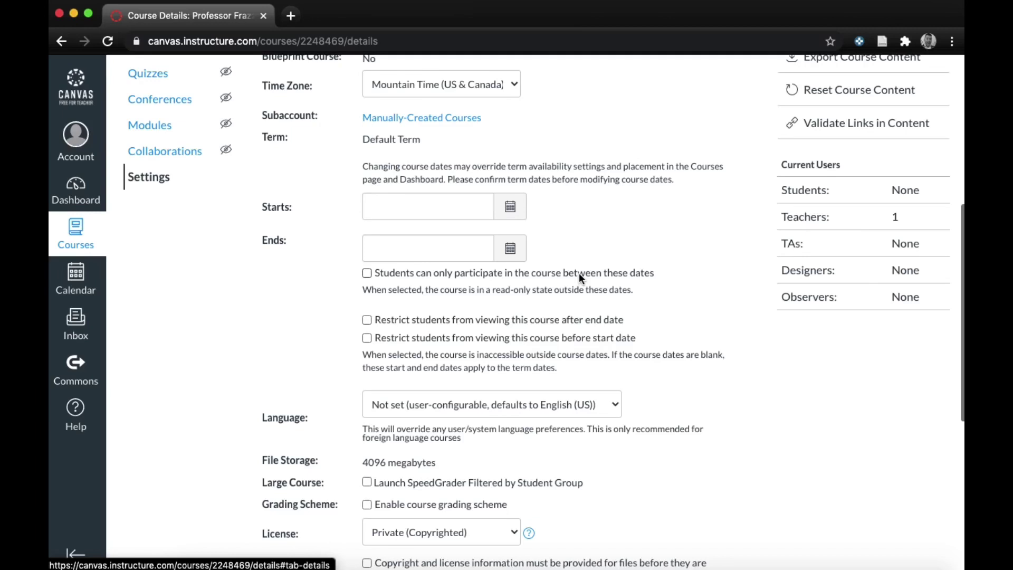
Restrict student participation and viewing to the course start and end dates
{"action": "left_click", "coordinate": [367, 273]}
{"action": "left_click", "coordinate": [367, 319]}
{"action": "left_click", "coordinate": [367, 338]}
Set the course start date to Aug 24, 2020 and the end date to Dec 13, 2020
{"action": "left_click", "coordinate": [515, 208]}
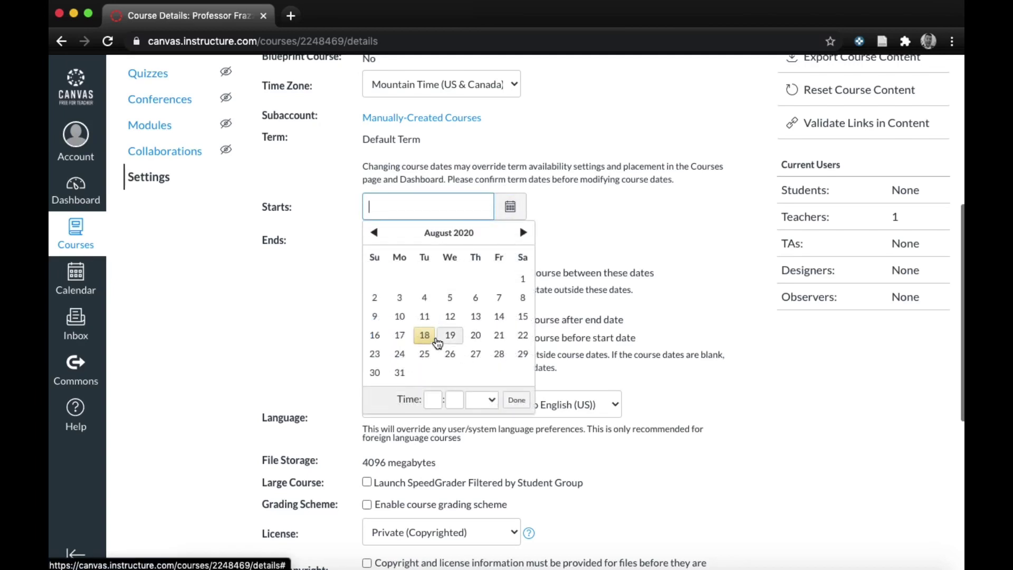
{"action": "left_click", "coordinate": [399, 354]}
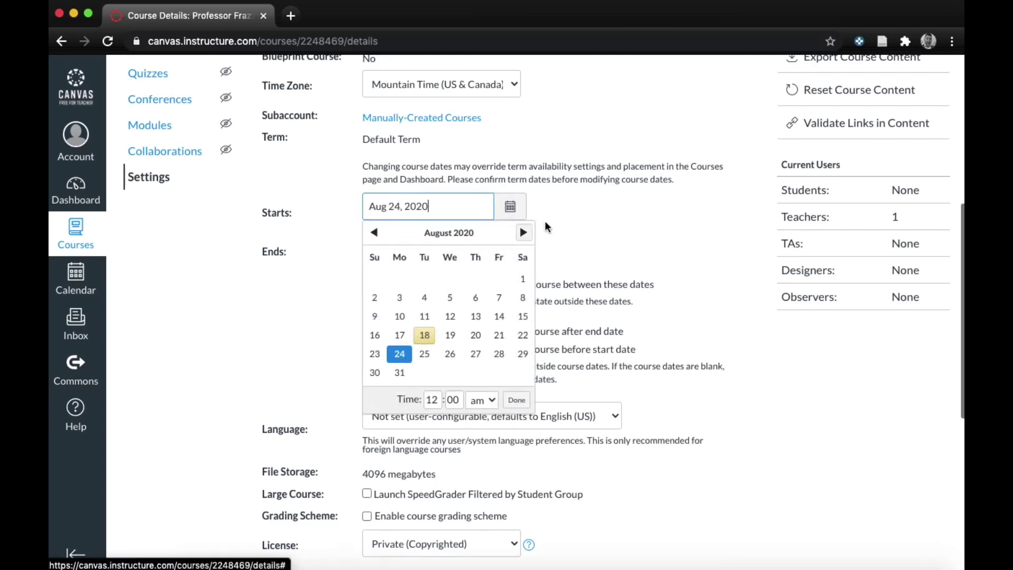
{"action": "left_click", "coordinate": [510, 261]}
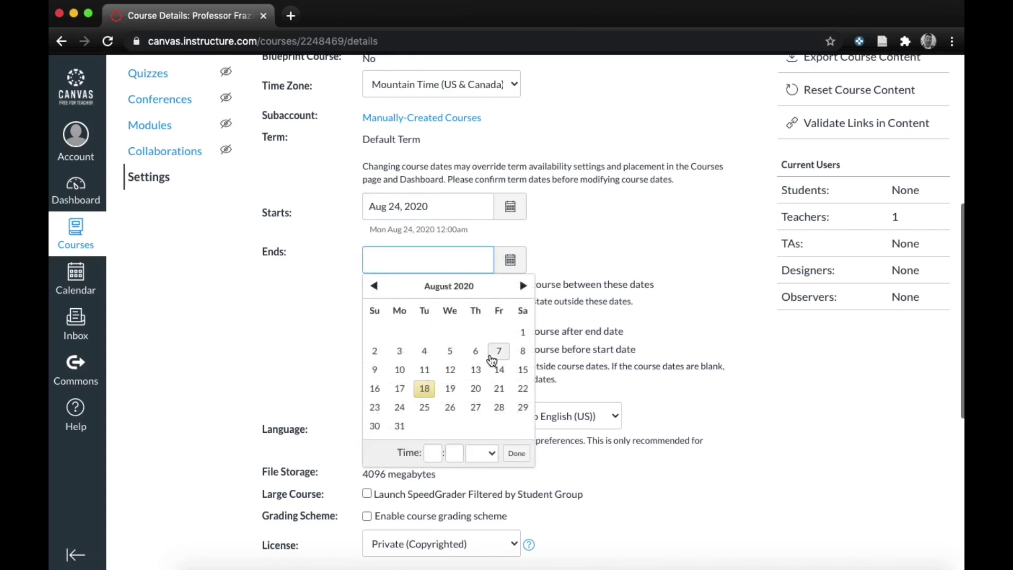
{"action": "left_click", "coordinate": [523, 286]}
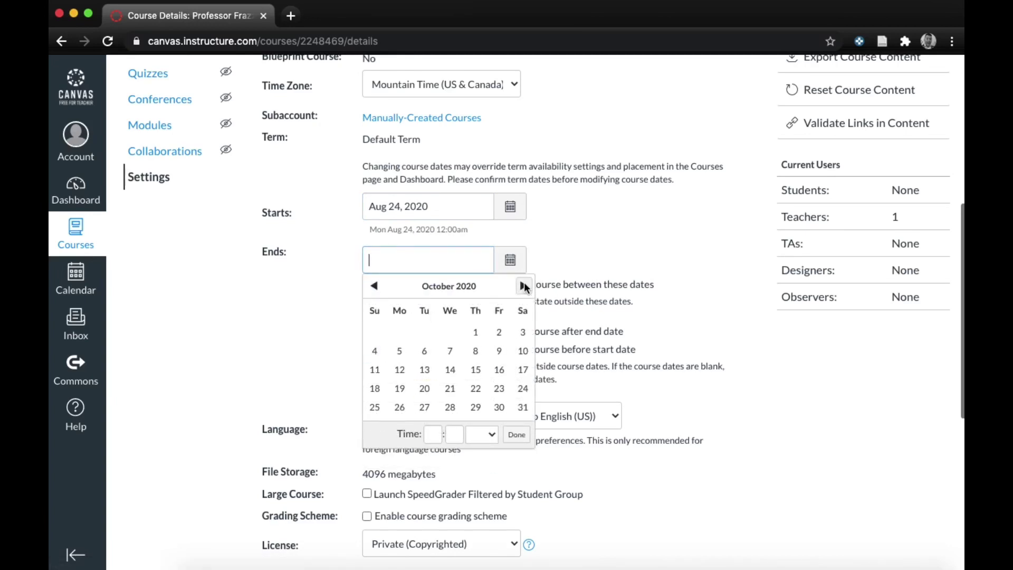
{"action": "left_click", "coordinate": [524, 286]}
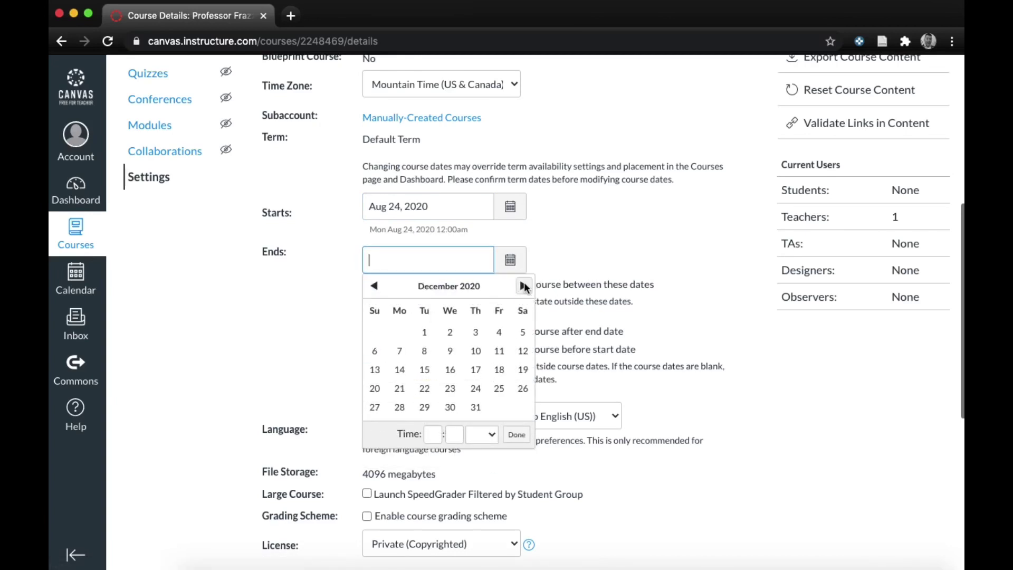
{"action": "left_click", "coordinate": [379, 373]}
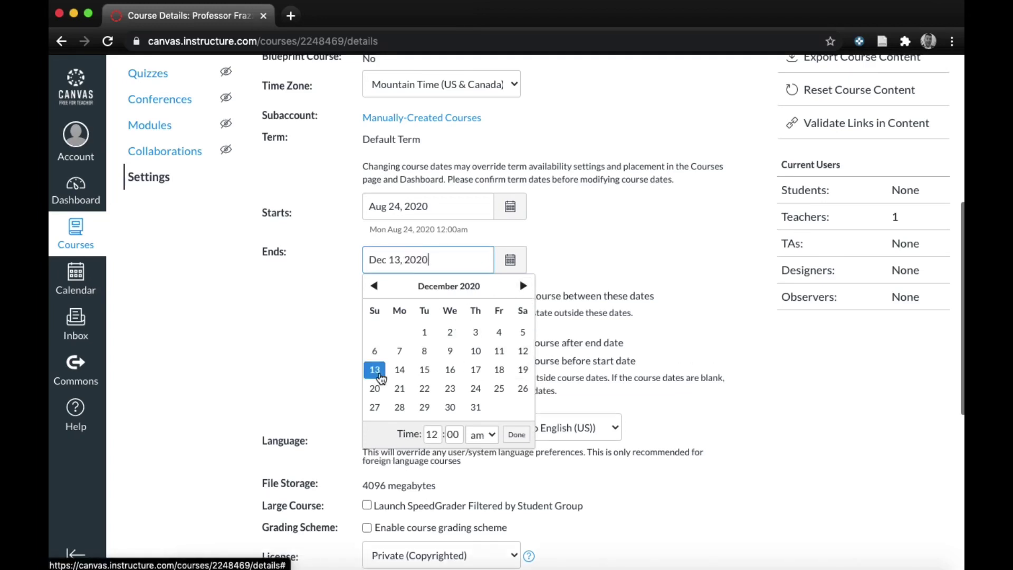
{"action": "left_click", "coordinate": [617, 234]}
{"action": "scroll", "coordinate": [744, 416], "scroll_direction": "down", "scroll_amount": 1}
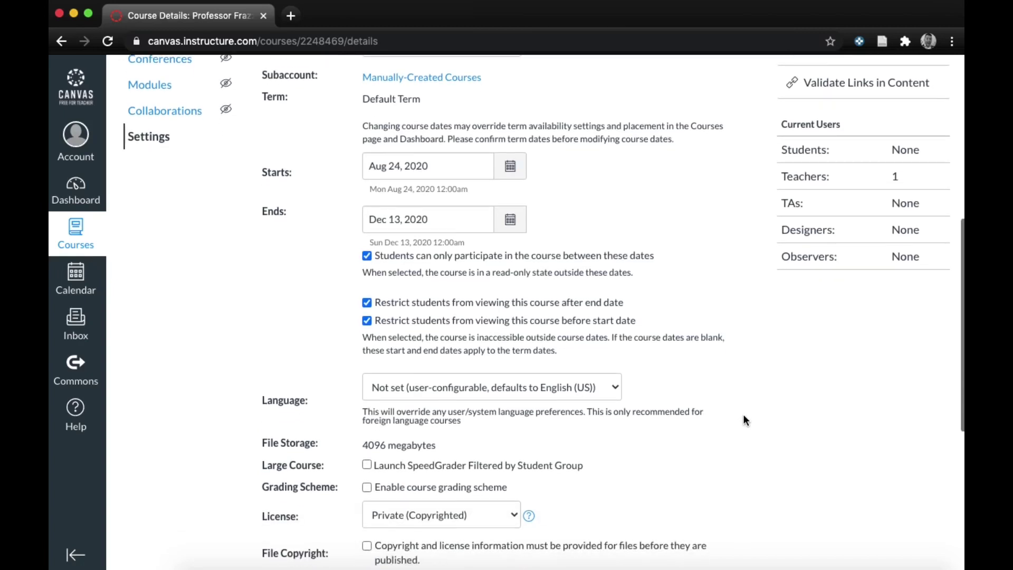
{"action": "scroll", "coordinate": [743, 415], "scroll_direction": "down", "scroll_amount": 1}
{"action": "scroll", "coordinate": [744, 415], "scroll_direction": "down", "scroll_amount": 1}
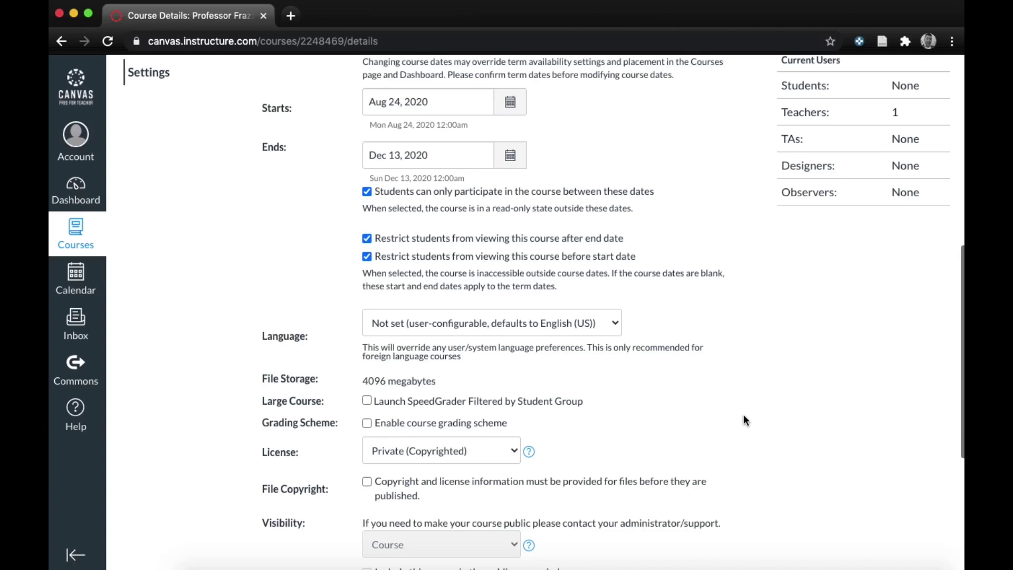
{"action": "scroll", "coordinate": [744, 414], "scroll_direction": "down", "scroll_amount": 1}
{"action": "scroll", "coordinate": [744, 414], "scroll_direction": "down", "scroll_amount": 5}
{"action": "scroll", "coordinate": [743, 414], "scroll_direction": "down", "scroll_amount": 1}
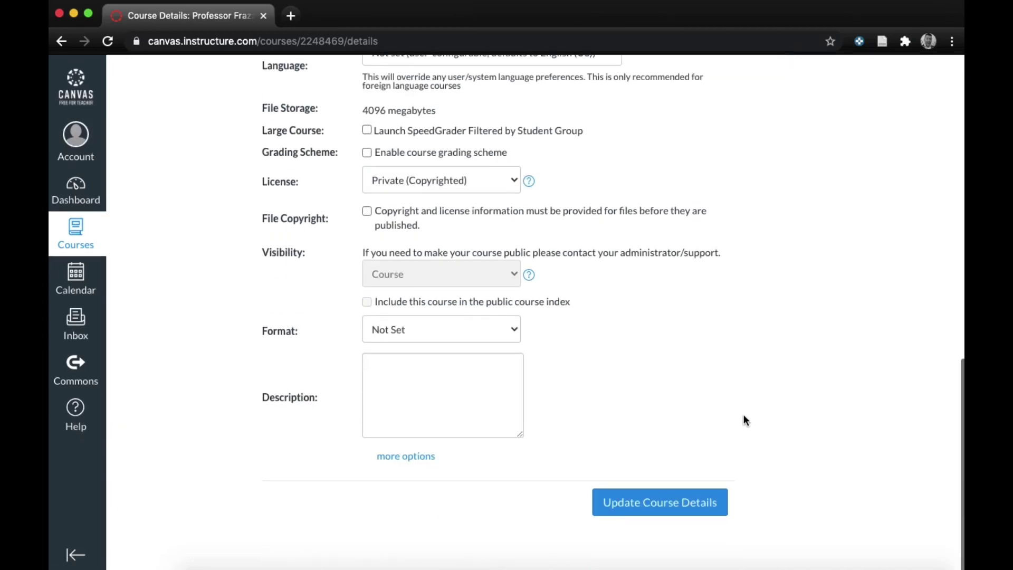
Show three recent announcements on the course home page
{"action": "left_click", "coordinate": [417, 461]}
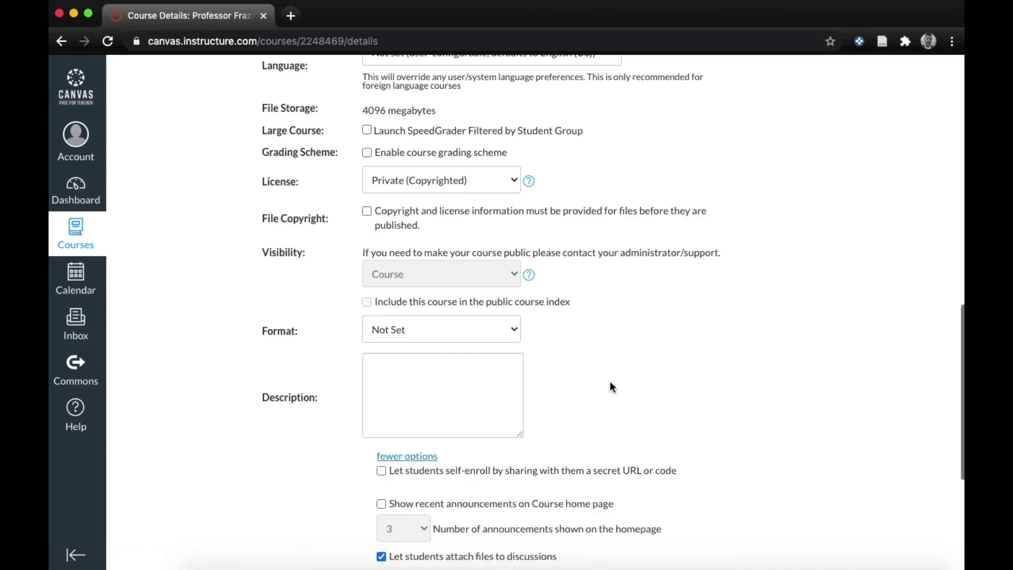
{"action": "scroll", "coordinate": [610, 386], "scroll_direction": "down", "scroll_amount": 3}
{"action": "scroll", "coordinate": [610, 386], "scroll_direction": "down", "scroll_amount": 2}
{"action": "left_click", "coordinate": [381, 313]}
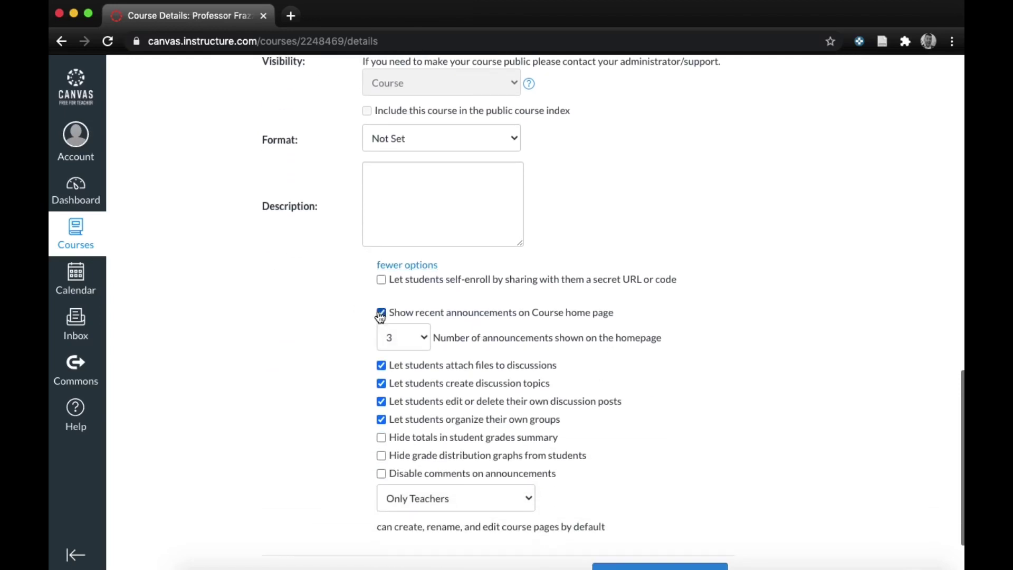
{"action": "left_click", "coordinate": [422, 340]}
{"action": "left_click", "coordinate": [422, 339]}
Block student discussion topics, post edits and self-organized groups, hide grade distributions, and disable announcement comments
{"action": "left_click", "coordinate": [425, 382]}
{"action": "left_click", "coordinate": [414, 398]}
{"action": "left_click", "coordinate": [410, 420]}
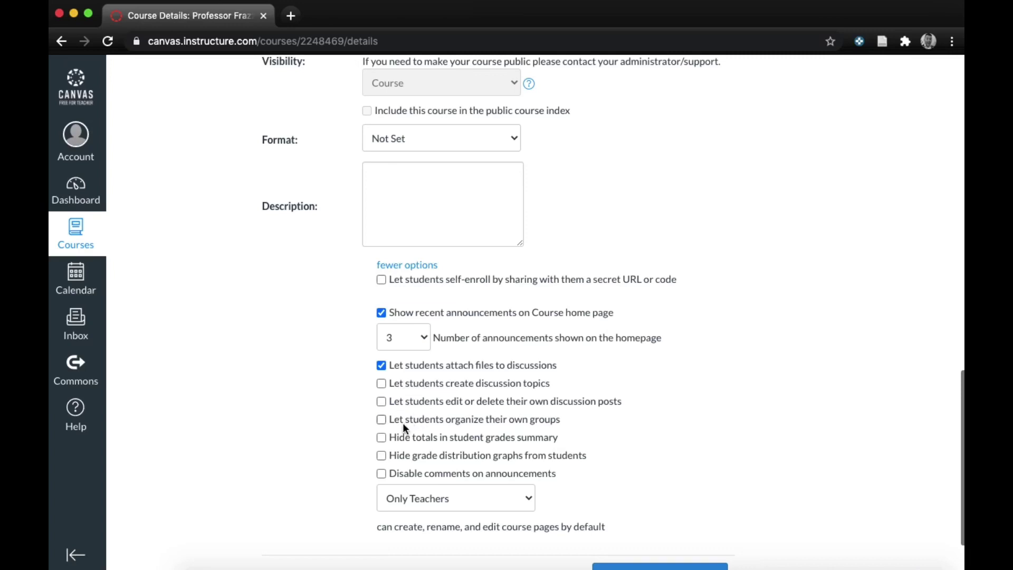
{"action": "left_click", "coordinate": [382, 458]}
{"action": "left_click", "coordinate": [383, 475]}
{"action": "scroll", "coordinate": [627, 458], "scroll_direction": "down", "scroll_amount": 2}
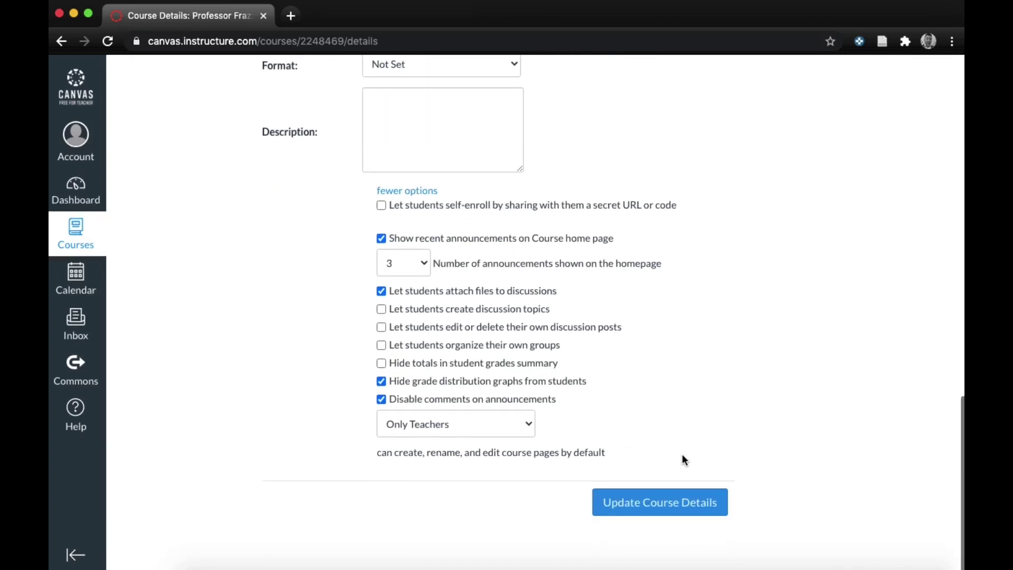
Save the updated course details and go to the course Home page
{"action": "left_click", "coordinate": [676, 503]}
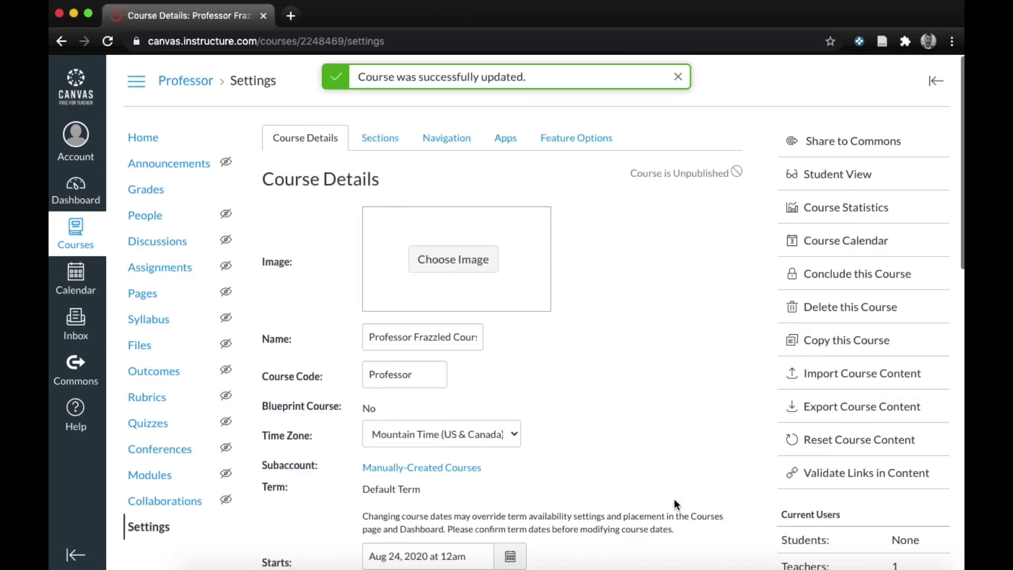
{"action": "left_click", "coordinate": [153, 139]}
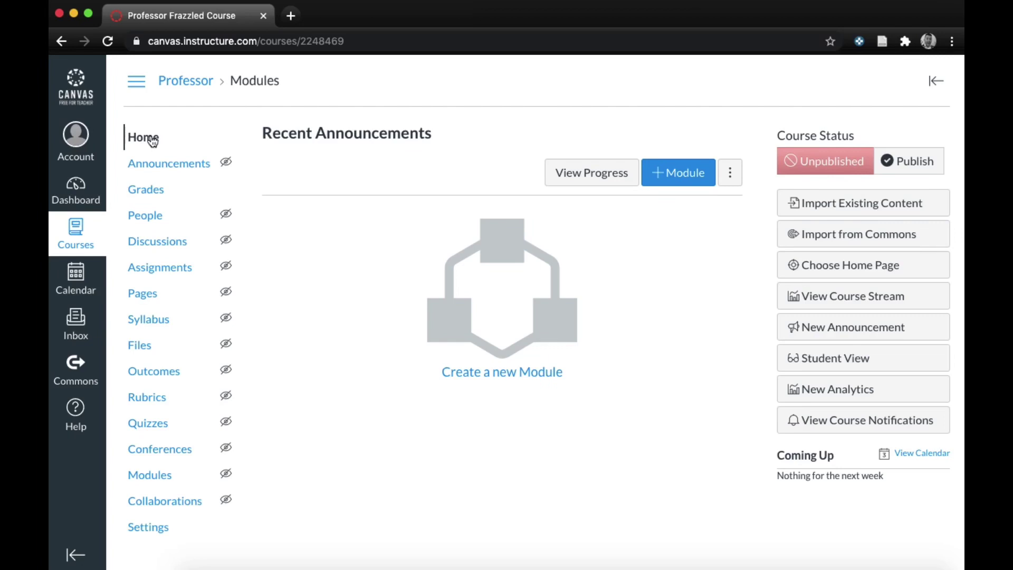
Create a module named 'Important Course Documents'
{"action": "left_click", "coordinate": [678, 173]}
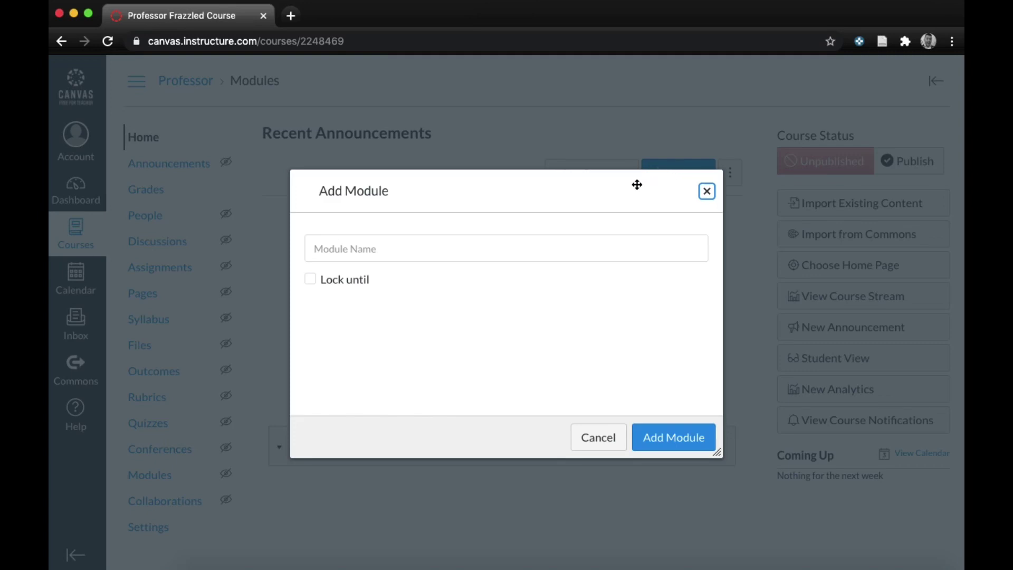
{"action": "left_click", "coordinate": [511, 248]}
{"action": "type", "text": "Im"}
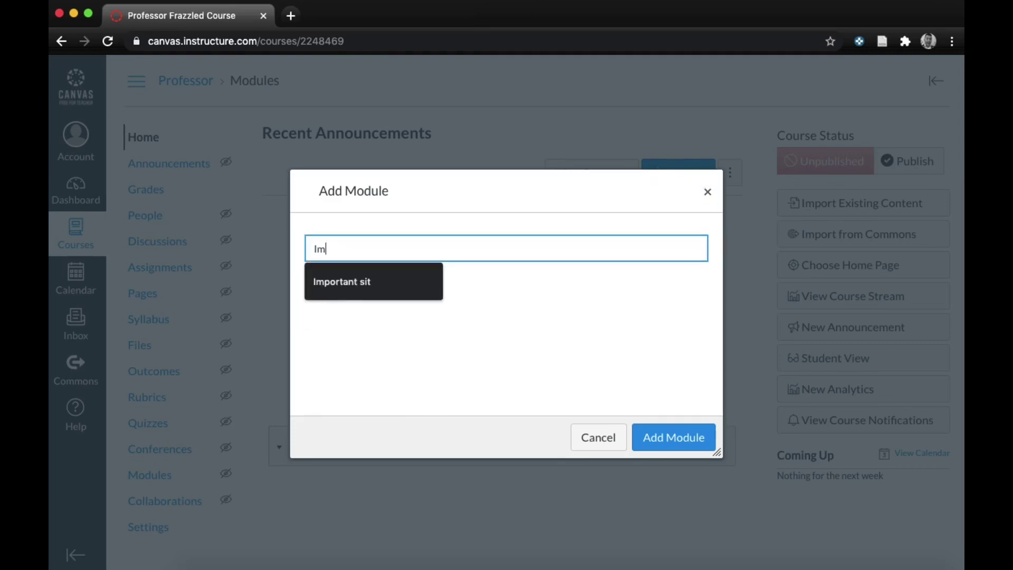
{"action": "type", "text": "po"}
{"action": "type", "text": "rtant Course Documents"}
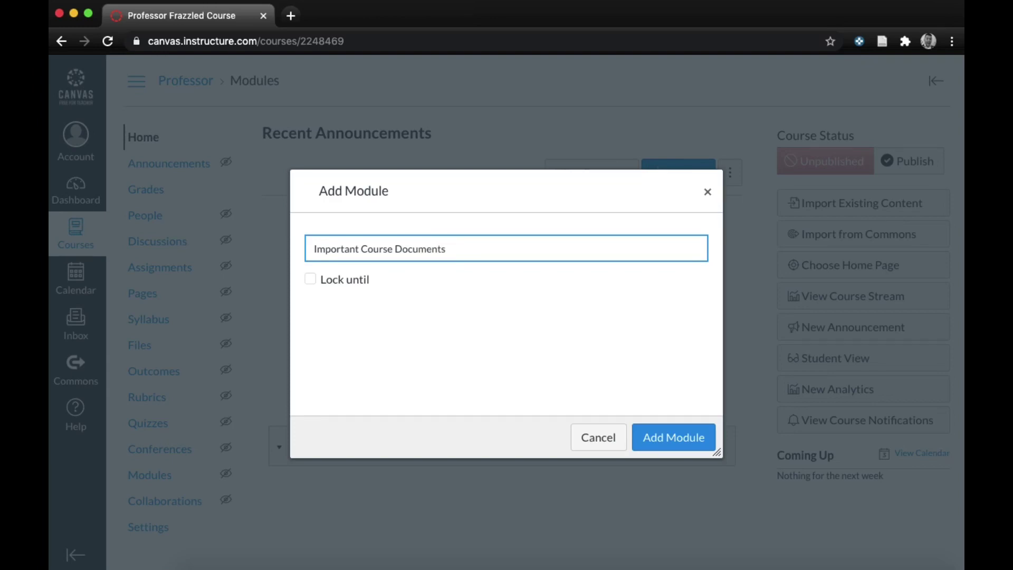
{"action": "left_click", "coordinate": [680, 434]}
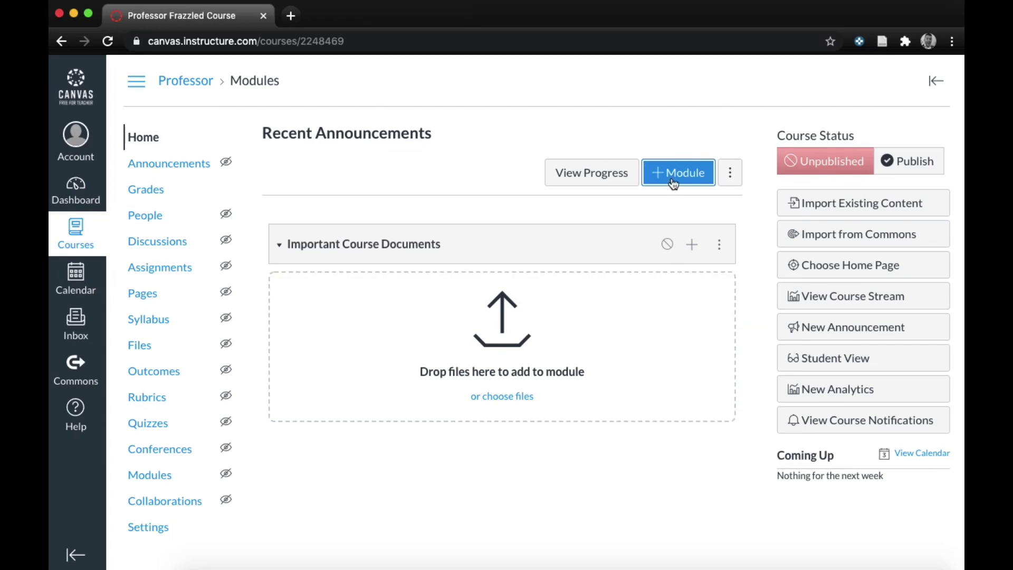
Upload 'Course Syllabus .docx' as a new file item in Important Course Documents
{"action": "left_click", "coordinate": [692, 247]}
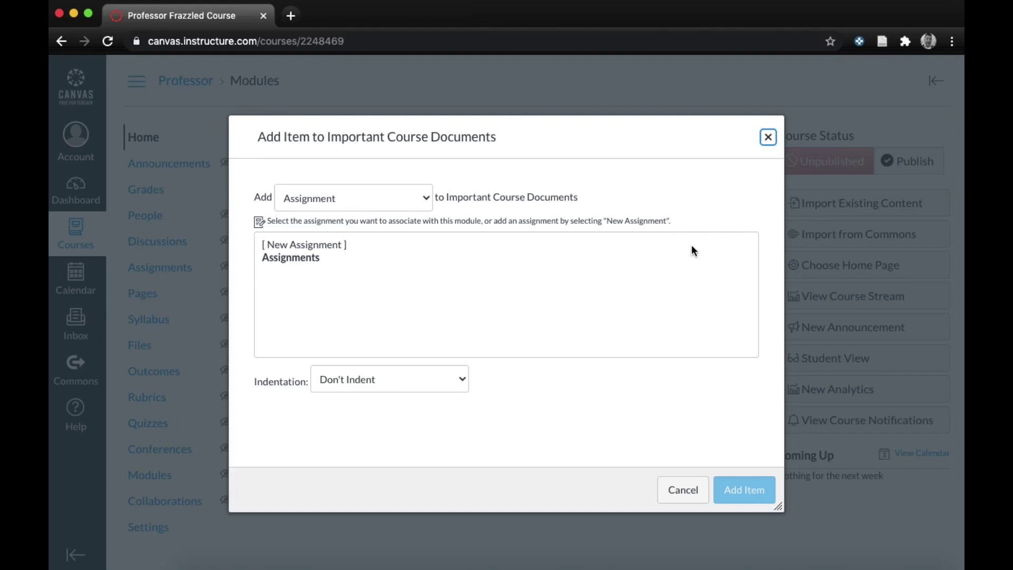
{"action": "left_click", "coordinate": [364, 198]}
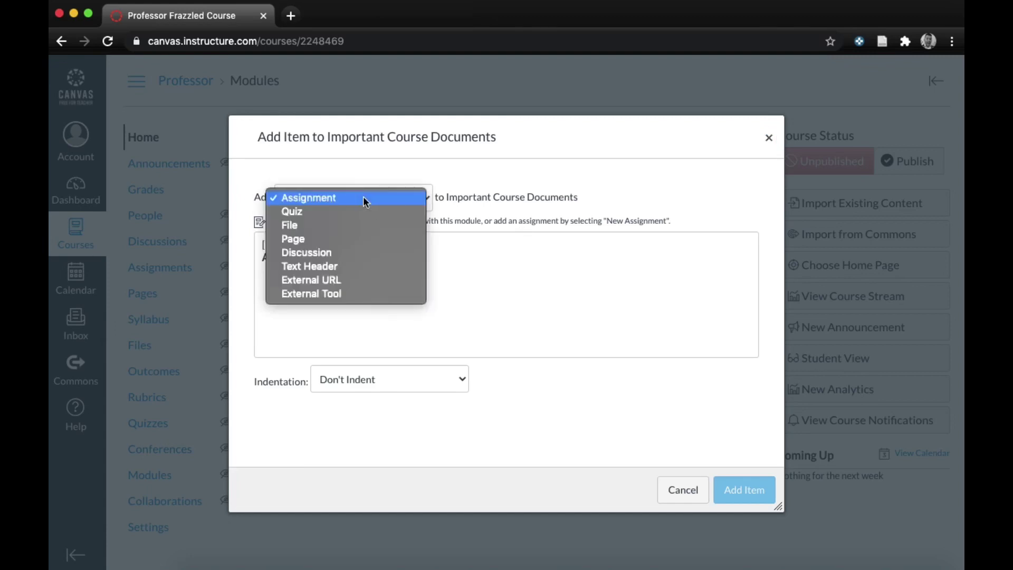
{"action": "left_click", "coordinate": [353, 225]}
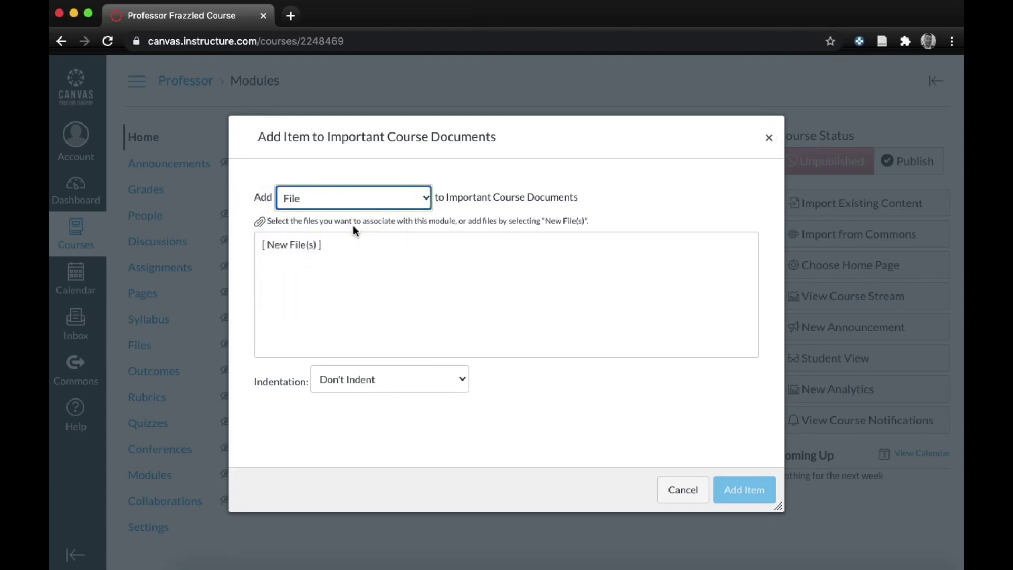
{"action": "left_click", "coordinate": [301, 243]}
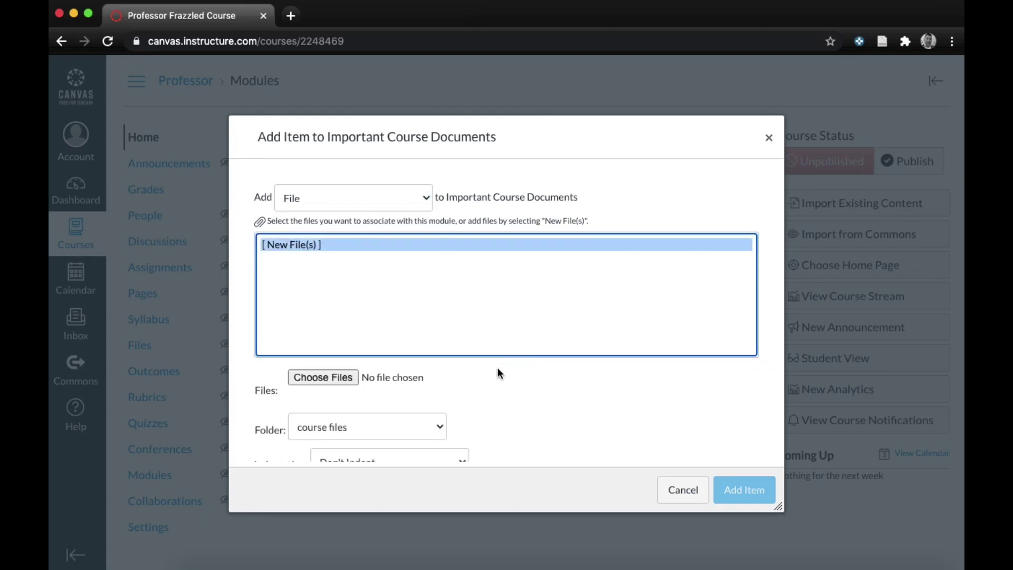
{"action": "scroll", "coordinate": [502, 396], "scroll_direction": "down", "scroll_amount": 3}
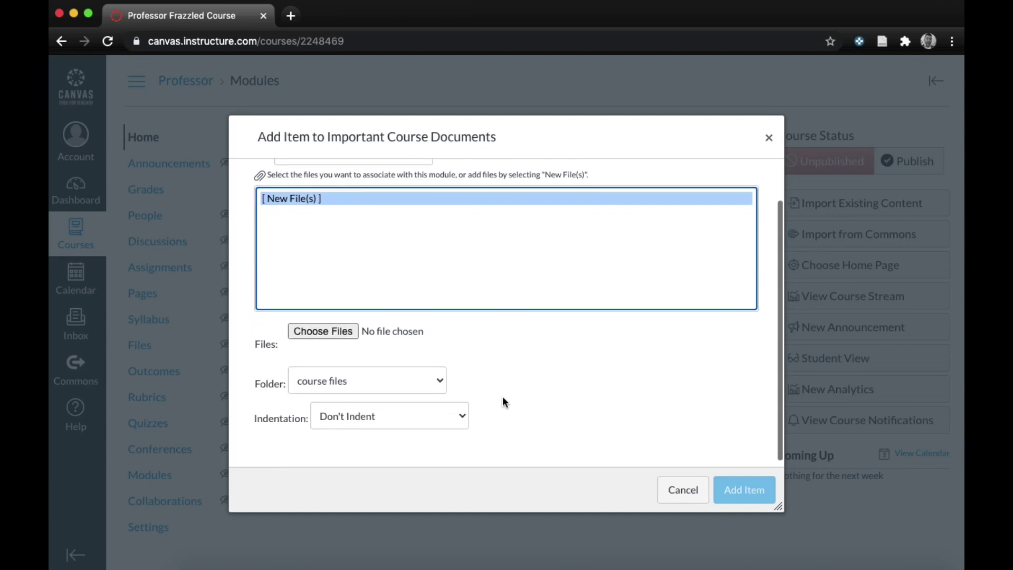
{"action": "left_click", "coordinate": [343, 332]}
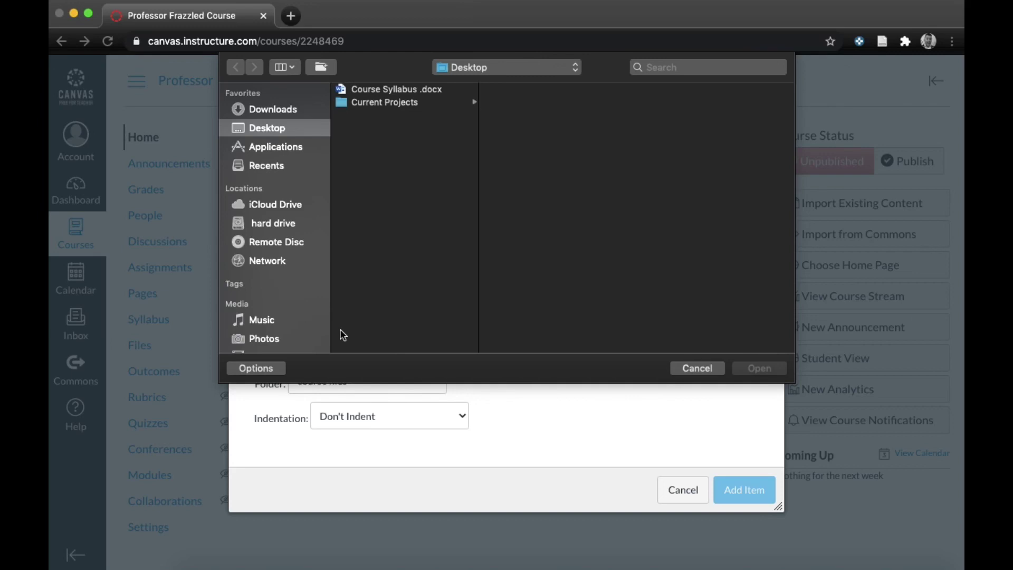
{"action": "left_click", "coordinate": [409, 90]}
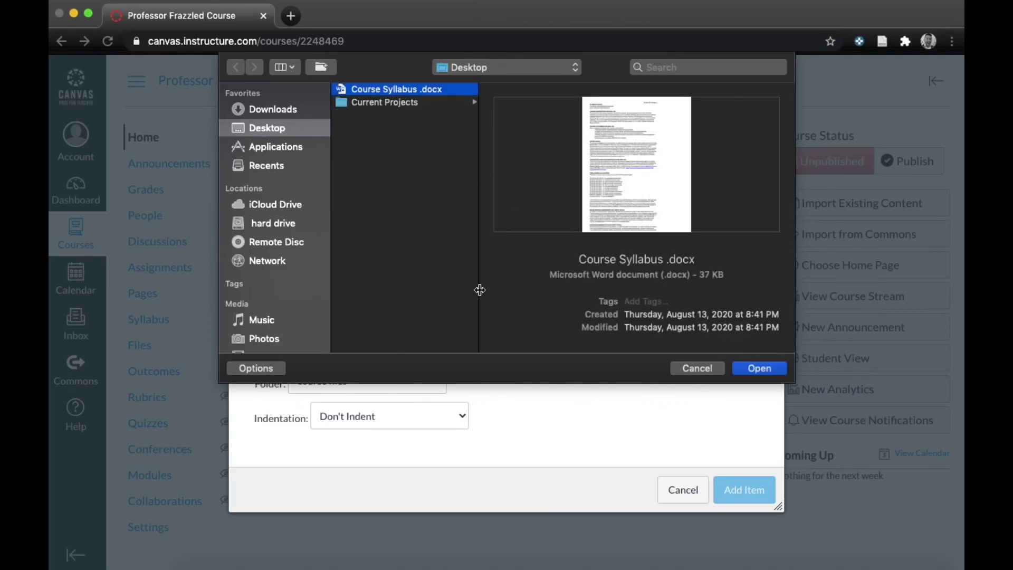
{"action": "left_click", "coordinate": [773, 370]}
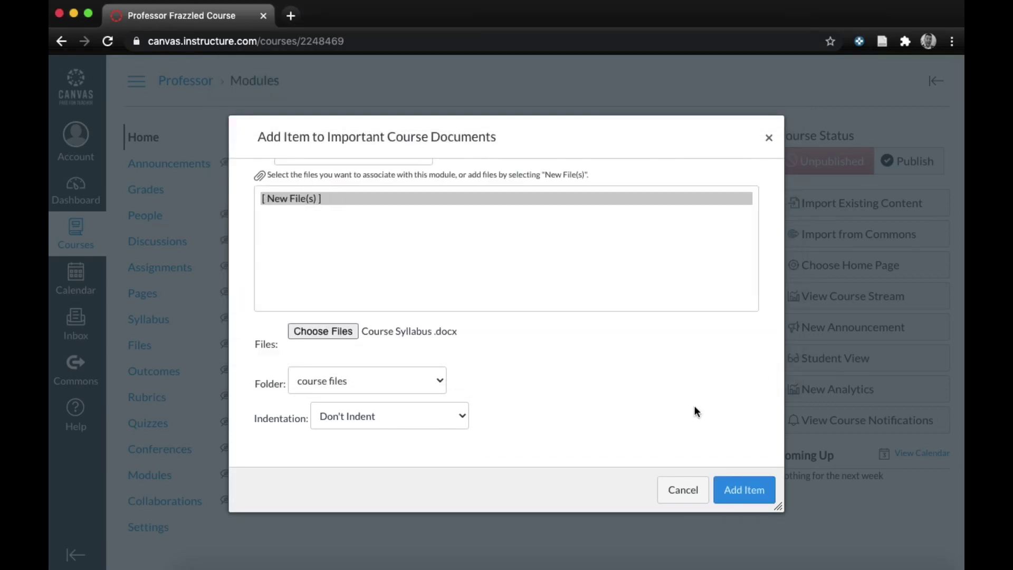
{"action": "left_click", "coordinate": [742, 491]}
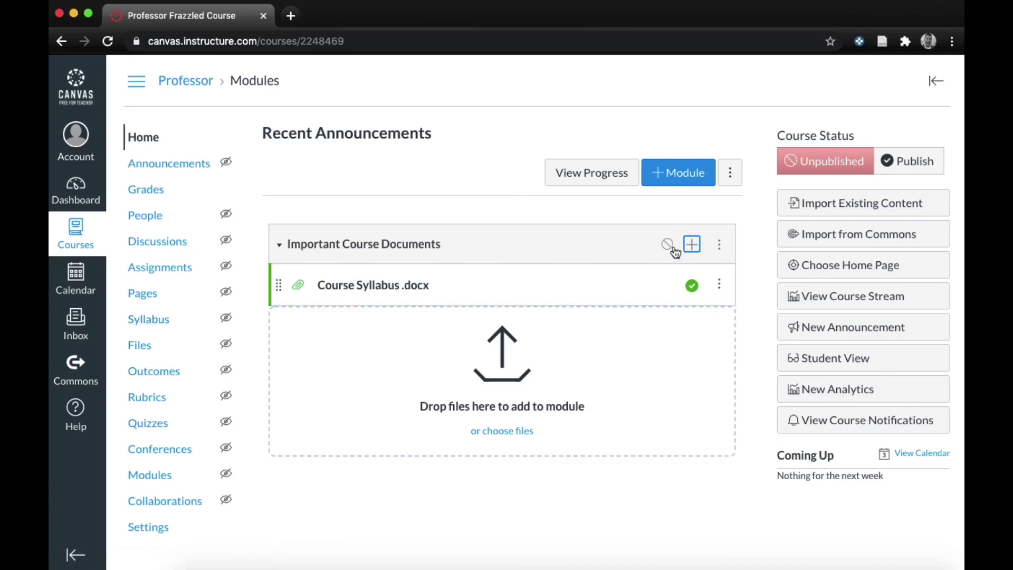
Add the pasted URL as external link 'Making A PDF in WORD', opening in a new tab
{"action": "left_click", "coordinate": [691, 245]}
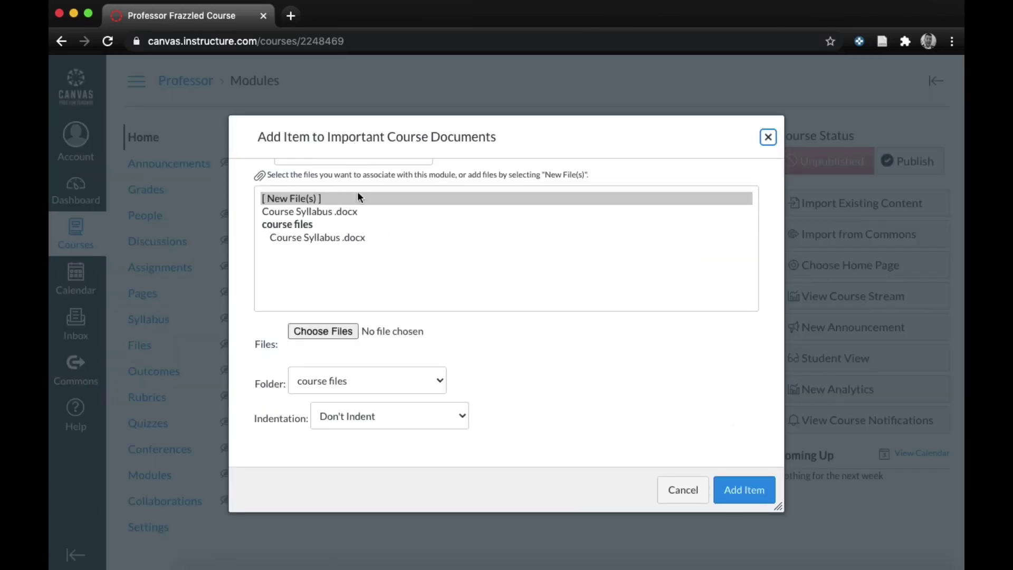
{"action": "scroll", "coordinate": [380, 225], "scroll_direction": "up", "scroll_amount": 2}
{"action": "left_click", "coordinate": [401, 198]}
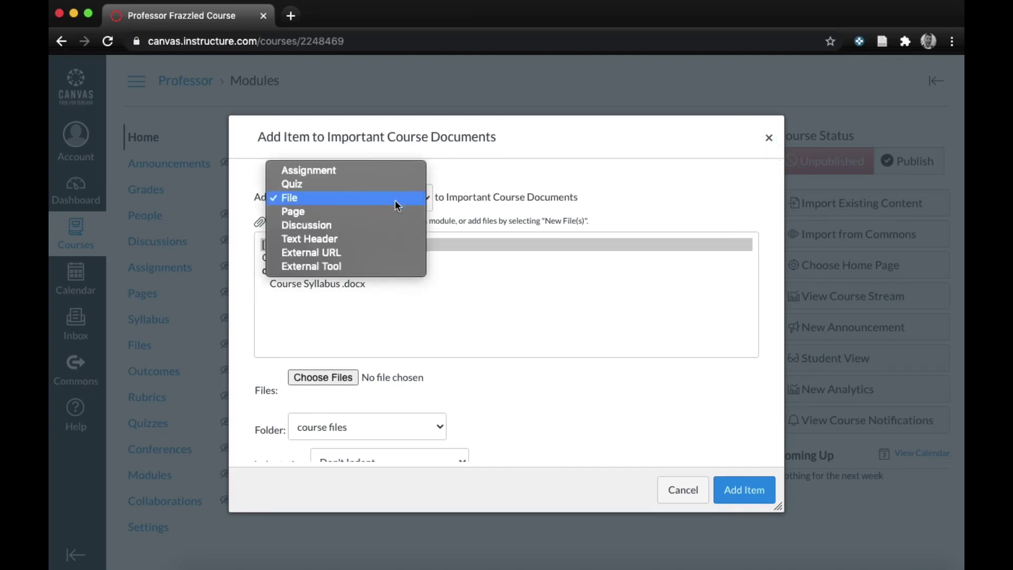
{"action": "left_click", "coordinate": [396, 252]}
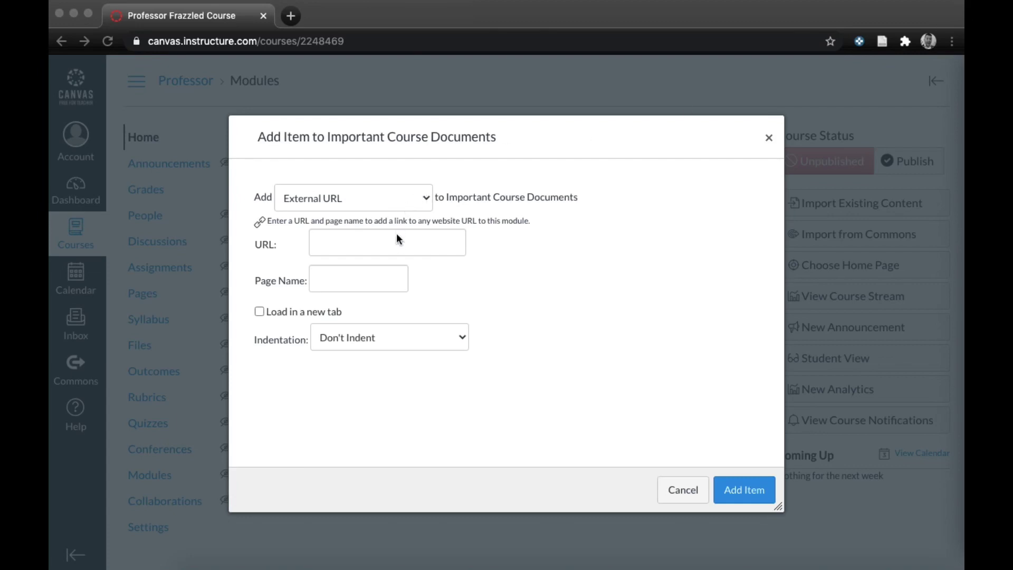
{"action": "left_click", "coordinate": [378, 244]}
{"action": "type", "text": "7d77"}
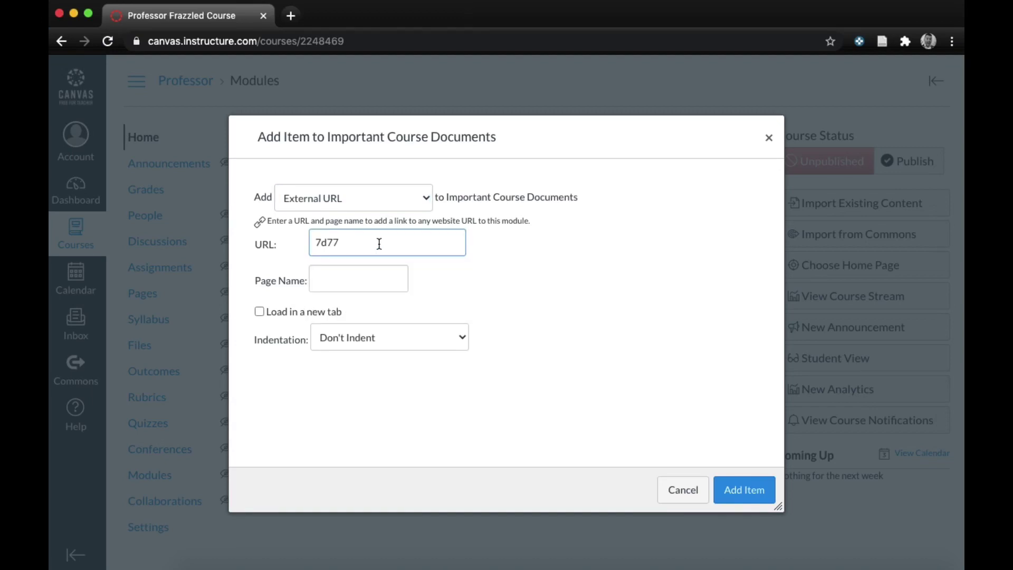
{"action": "key", "text": "BackSpace"}
{"action": "key", "text": "BackSpace"}
{"action": "key", "text": "BackSpace"}
{"action": "key", "text": "BackSpace"}
{"action": "key", "text": "ctrl+v"}
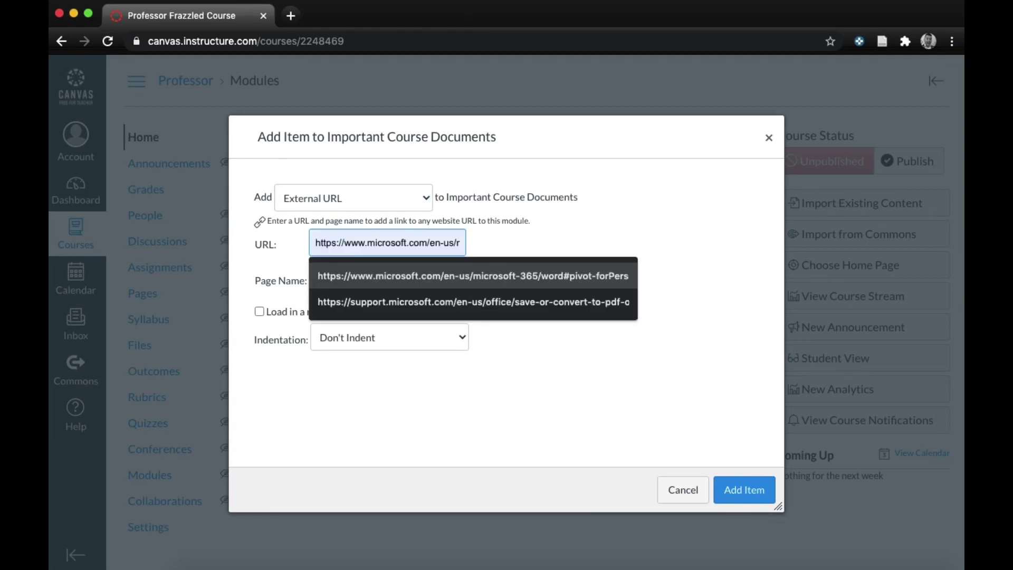
{"action": "key", "text": "Return"}
{"action": "left_click", "coordinate": [380, 285]}
{"action": "type", "text": "Maki"}
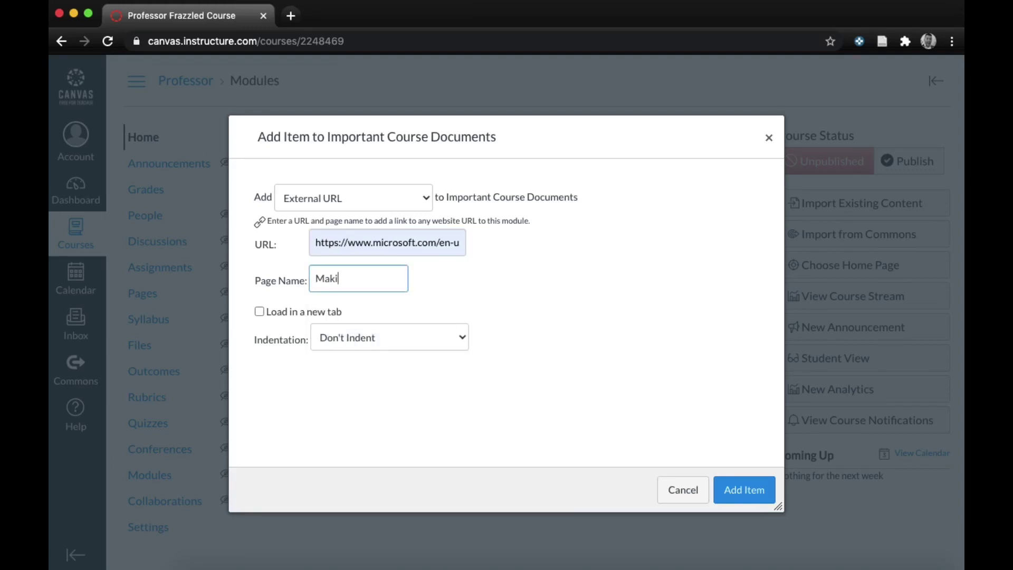
{"action": "type", "text": "ng A"}
{"action": "type", "text": " PDF in WORD"}
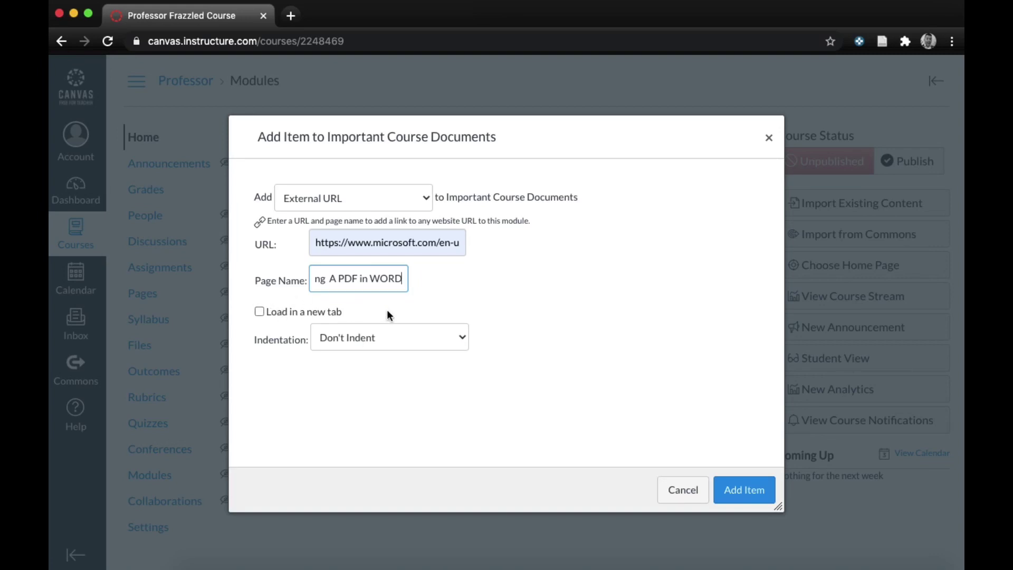
{"action": "left_click", "coordinate": [260, 312]}
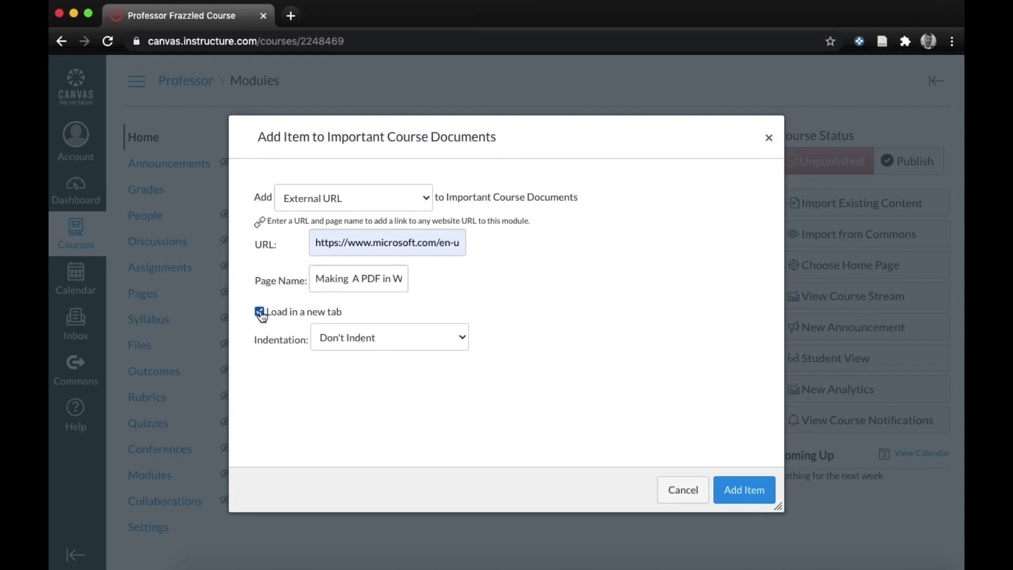
{"action": "left_click", "coordinate": [744, 490]}
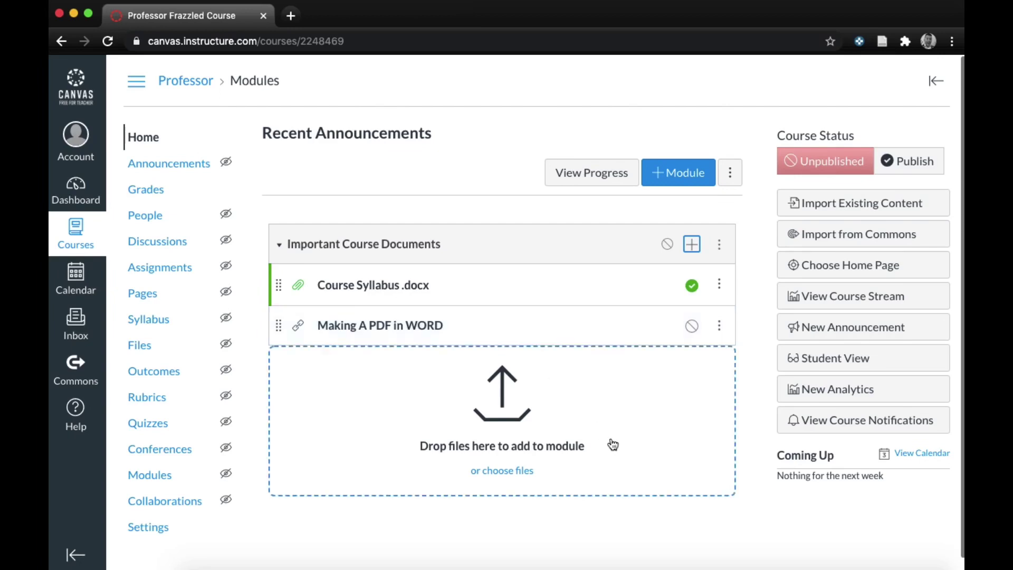
Add a second module named 'Module 1', correcting the stray characters in its name
{"action": "left_click", "coordinate": [681, 173]}
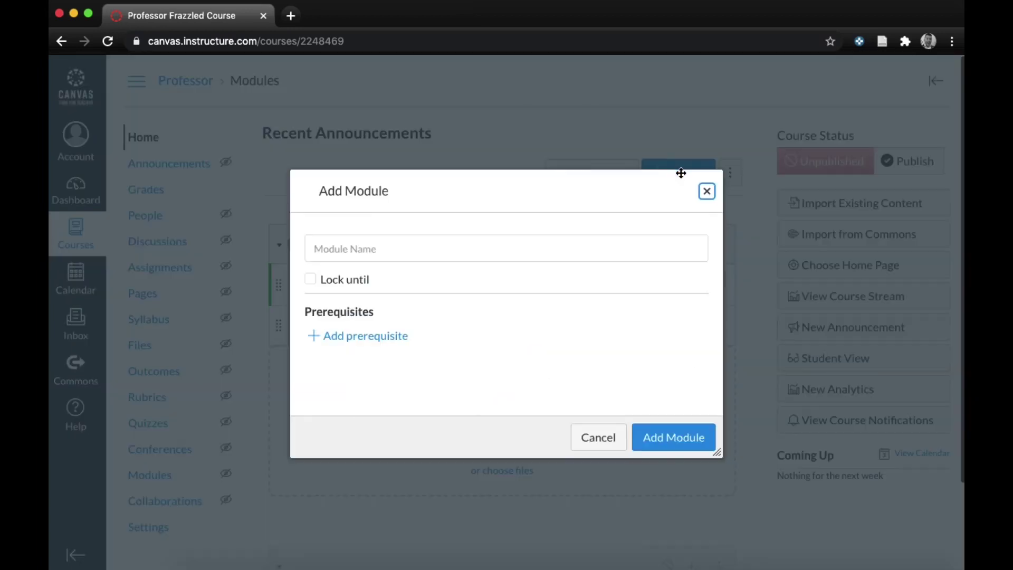
{"action": "left_click", "coordinate": [448, 251]}
{"action": "type", "text": "M"}
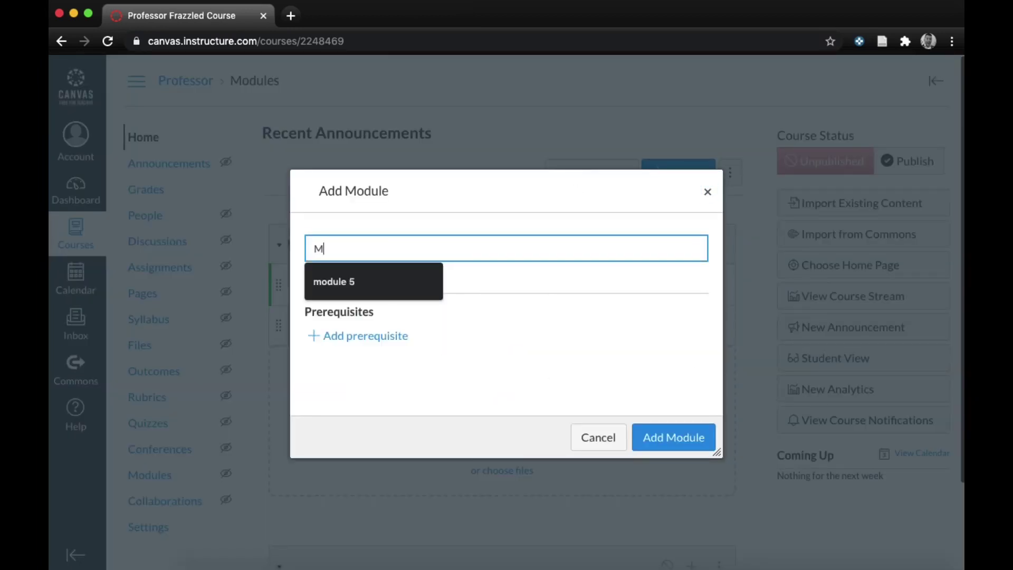
{"action": "type", "text": "odul1"}
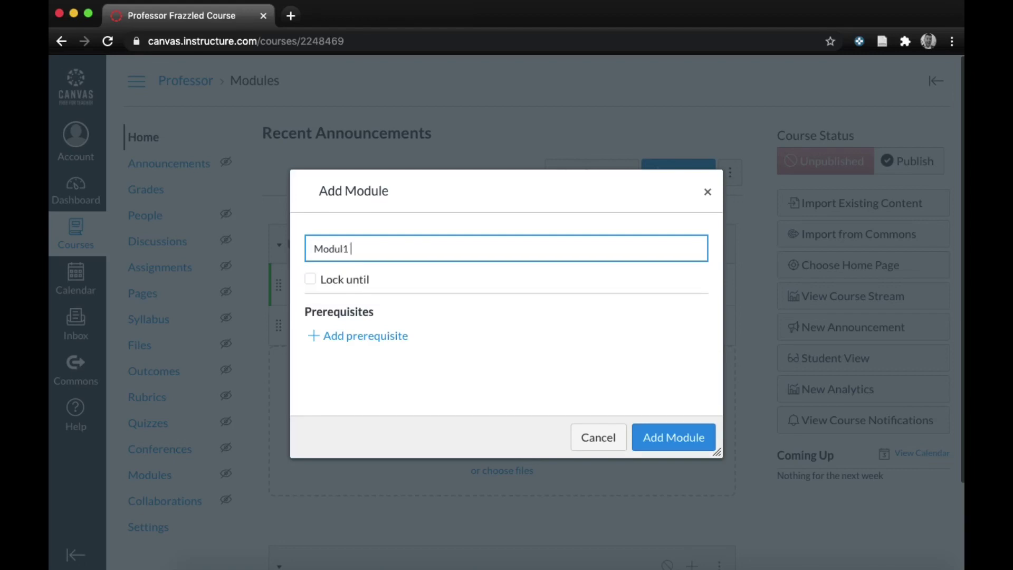
{"action": "key", "text": "BackSpace"}
{"action": "type", "text": "e "}
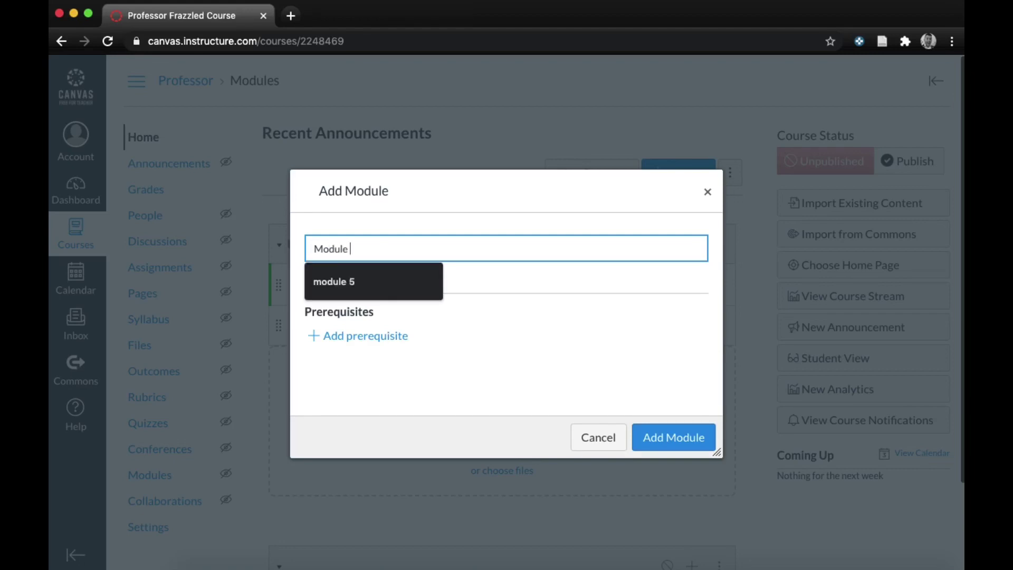
{"action": "type", "text": "!"}
{"action": "key", "text": "BackSpace"}
{"action": "type", "text": "1"}
{"action": "left_click", "coordinate": [673, 437]}
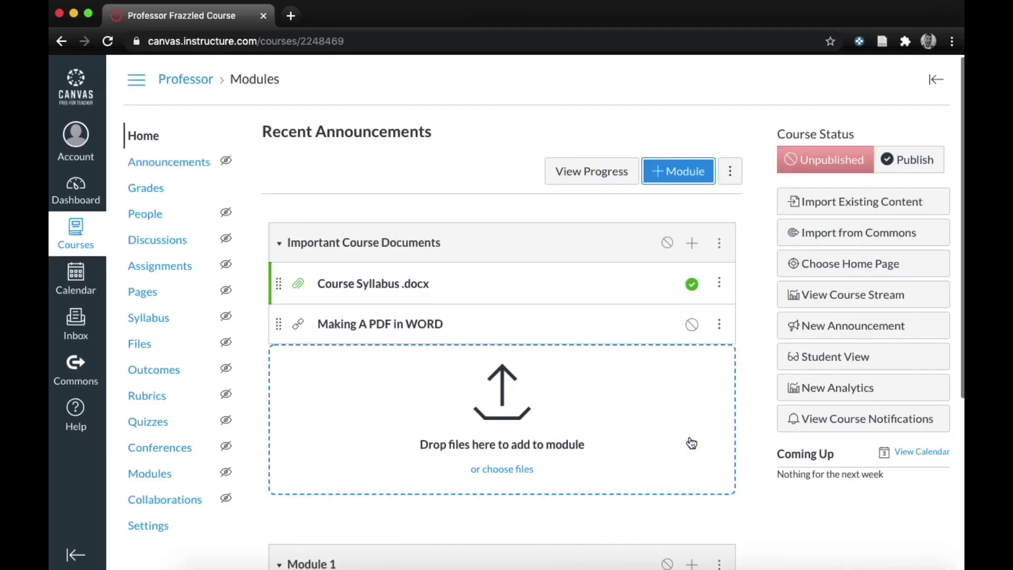
{"action": "scroll", "coordinate": [583, 443], "scroll_direction": "down", "scroll_amount": 3}
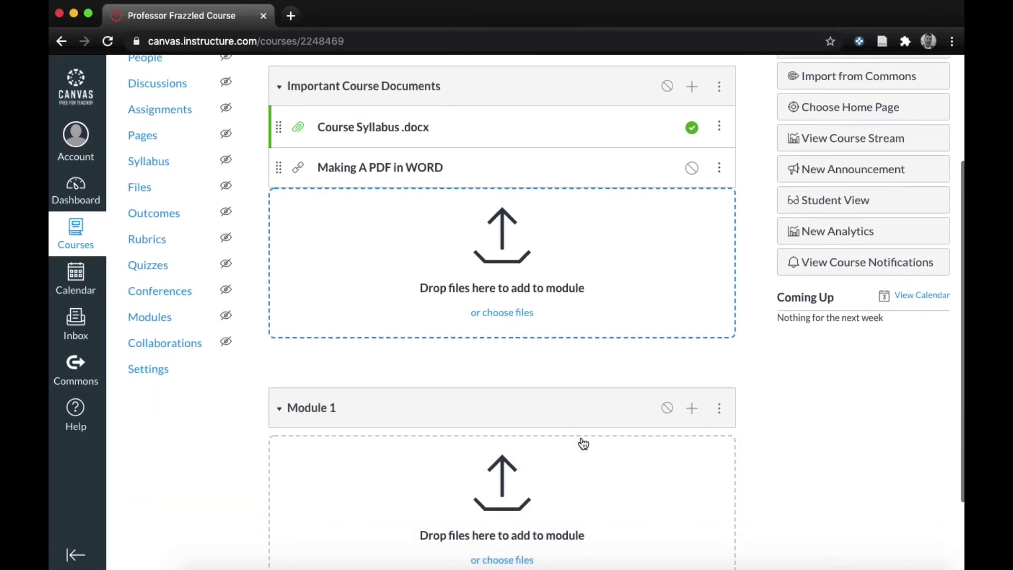
{"action": "scroll", "coordinate": [583, 443], "scroll_direction": "up", "scroll_amount": 1}
{"action": "scroll", "coordinate": [583, 444], "scroll_direction": "down", "scroll_amount": 1}
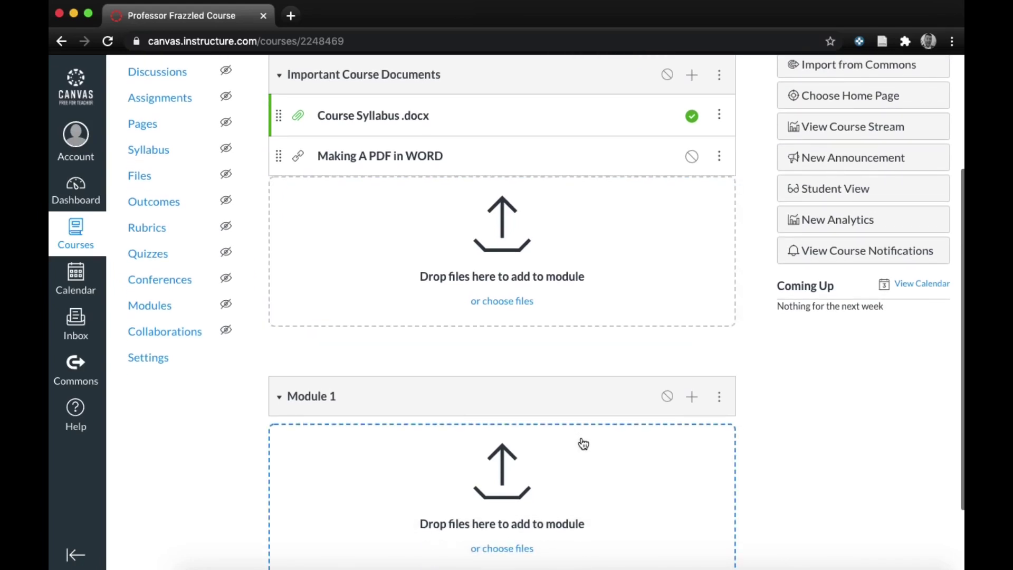
{"action": "scroll", "coordinate": [583, 444], "scroll_direction": "down", "scroll_amount": 1}
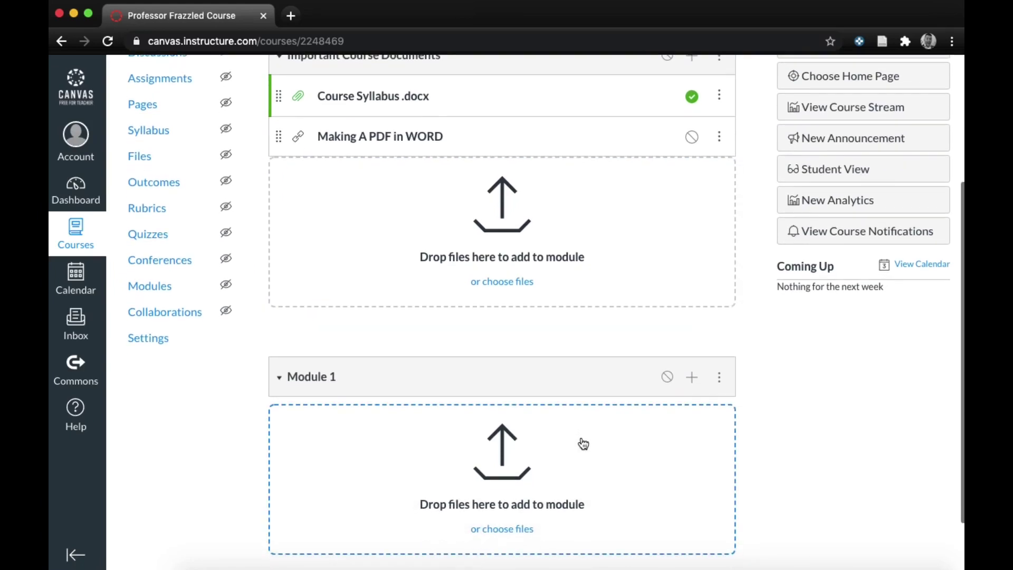
{"action": "scroll", "coordinate": [582, 443], "scroll_direction": "down", "scroll_amount": 1}
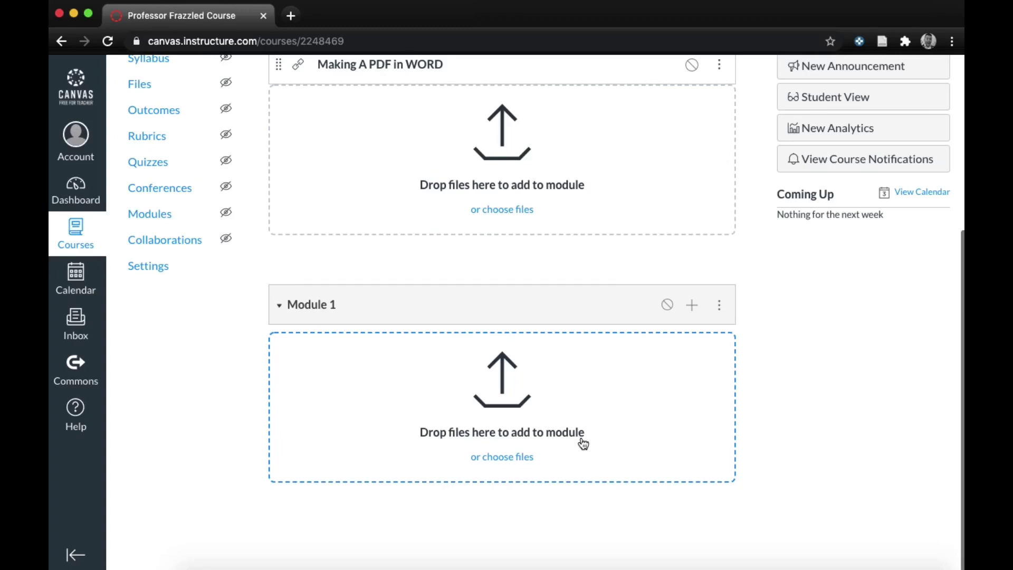
Add a new page item named 'Module 1 Overview' to Module 1
{"action": "left_click", "coordinate": [694, 308]}
{"action": "left_click", "coordinate": [422, 201]}
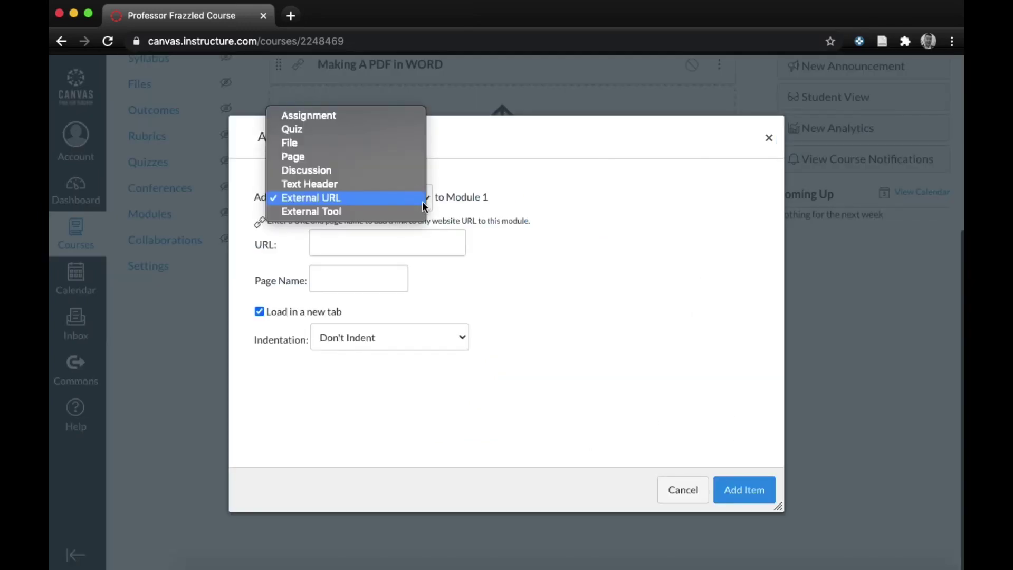
{"action": "left_click", "coordinate": [404, 157]}
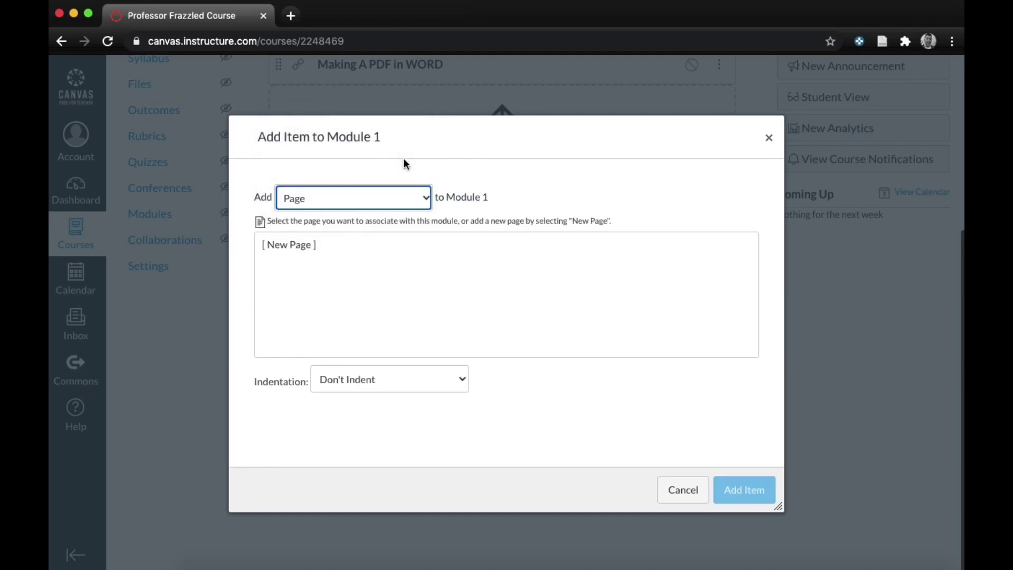
{"action": "left_click", "coordinate": [306, 246]}
{"action": "left_click", "coordinate": [355, 383]}
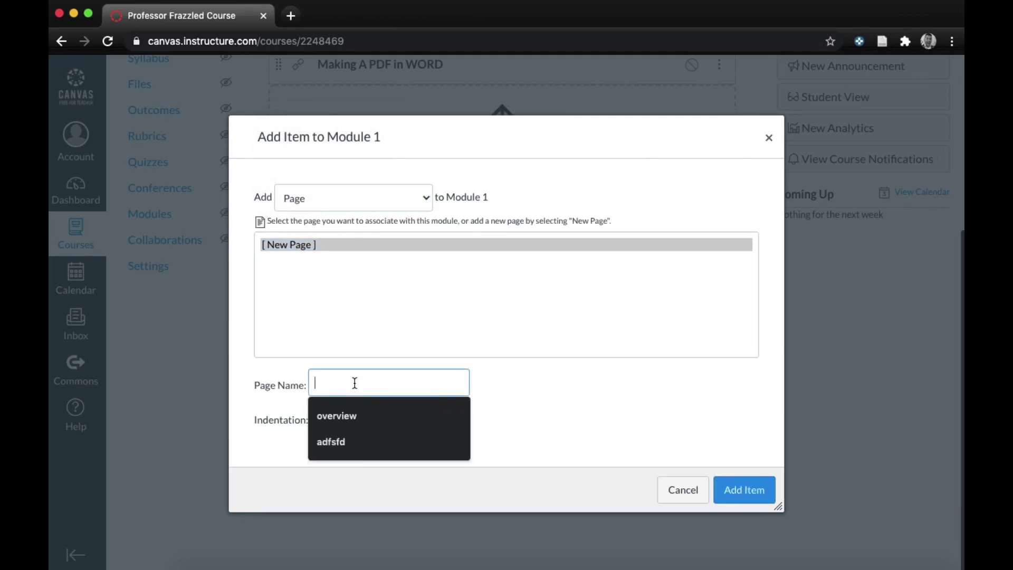
{"action": "type", "text": "M"}
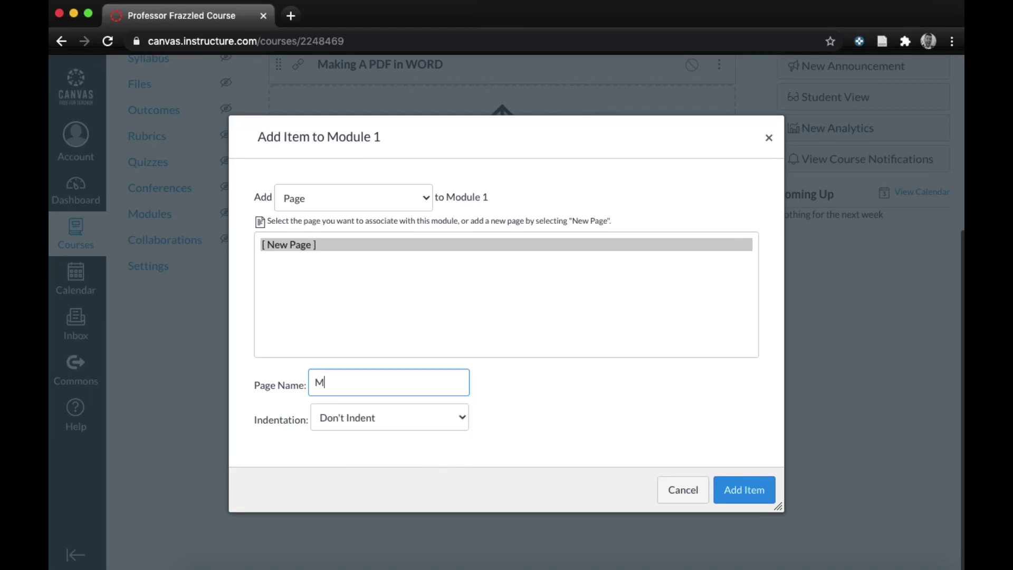
{"action": "type", "text": "odule1"}
{"action": "key", "text": "BackSpace"}
{"action": "type", "text": "1 Overview"}
{"action": "left_click", "coordinate": [761, 491]}
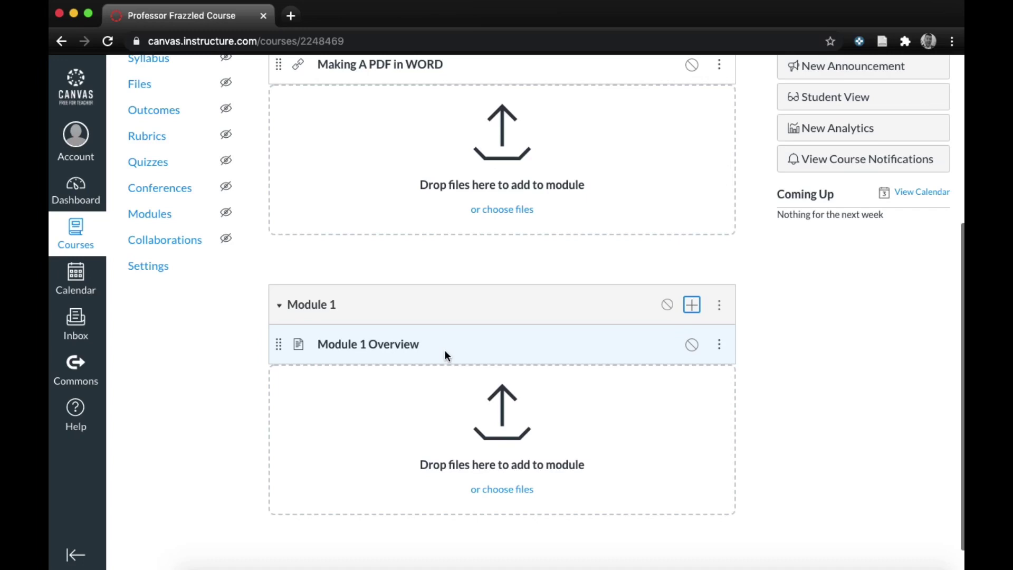
Paste the module introduction and Discourse Community Video link into Module 1 Overview and save
{"action": "left_click", "coordinate": [397, 351]}
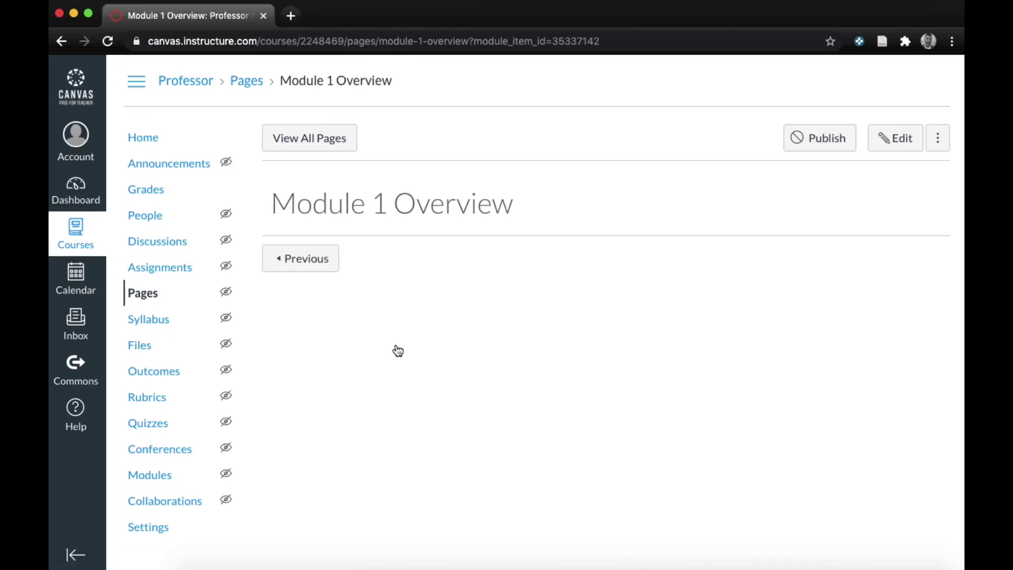
{"action": "left_click", "coordinate": [907, 140]}
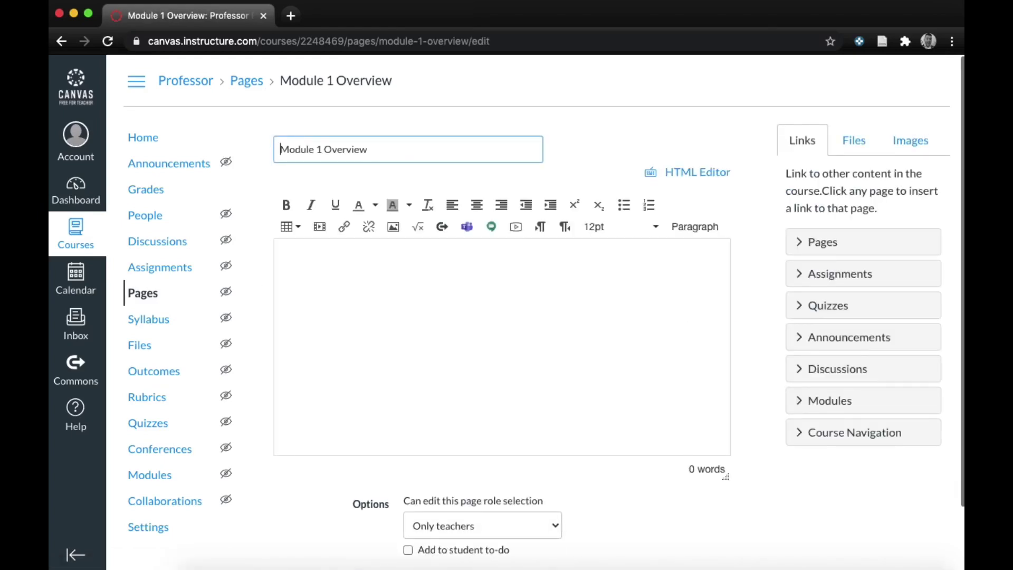
{"action": "left_click", "coordinate": [523, 286]}
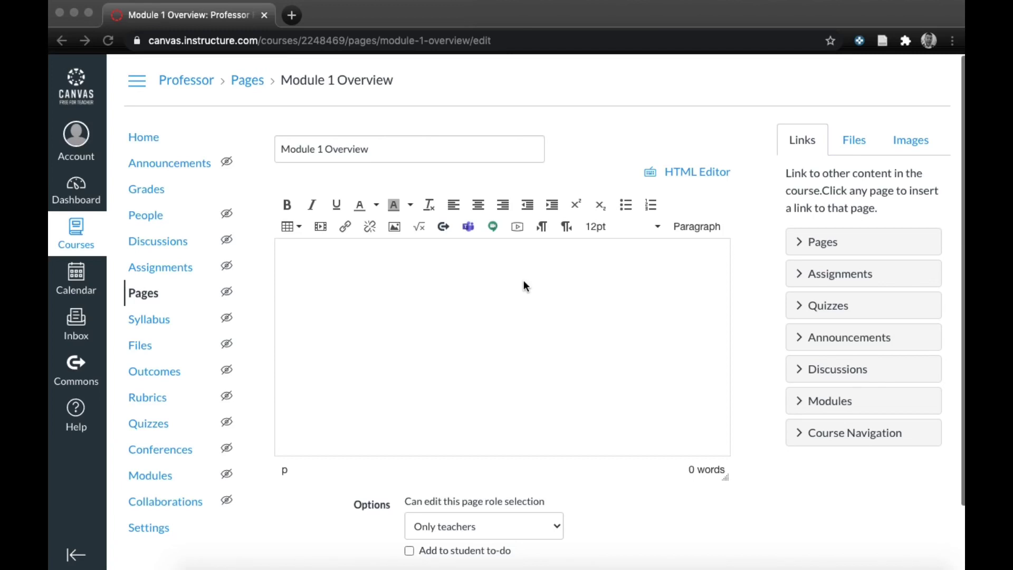
{"action": "left_click", "coordinate": [359, 274]}
{"action": "key", "text": "ctrl+v"}
{"action": "scroll", "coordinate": [412, 317], "scroll_direction": "up", "scroll_amount": 5}
{"action": "scroll", "coordinate": [487, 253], "scroll_direction": "down", "scroll_amount": 2}
{"action": "scroll", "coordinate": [576, 293], "scroll_direction": "down", "scroll_amount": 5}
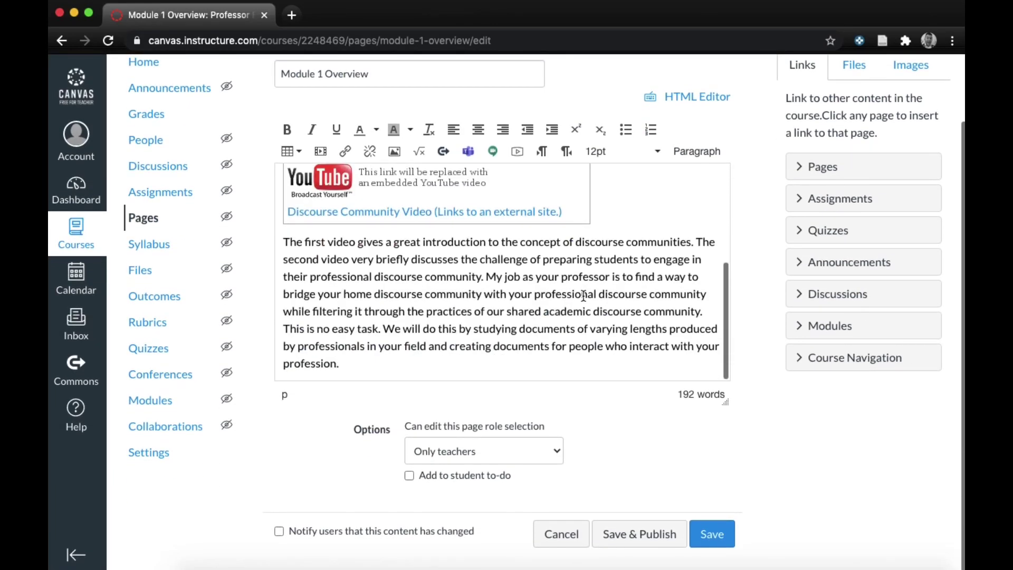
{"action": "left_click", "coordinate": [708, 534]}
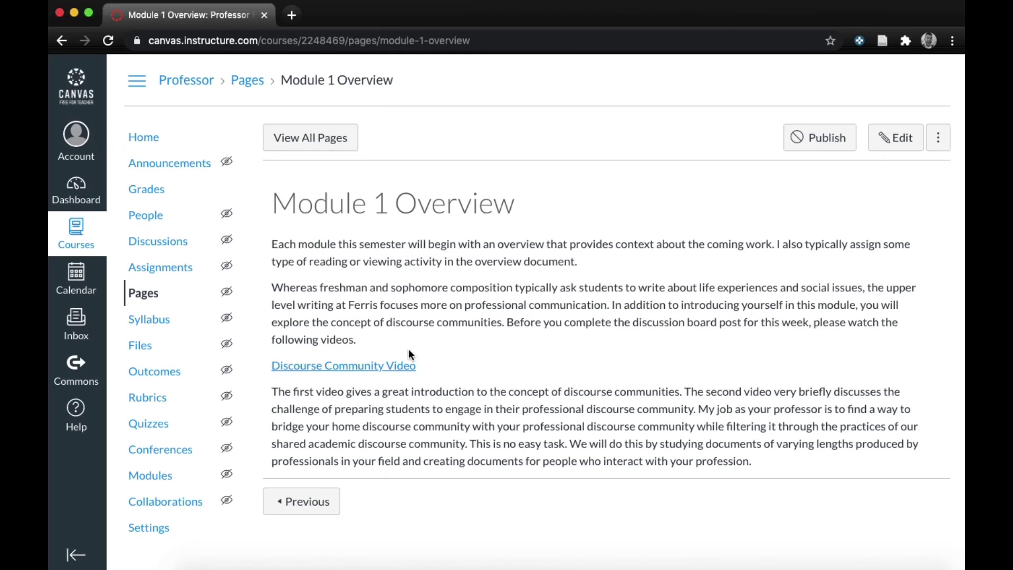
From the modules list, add a new topic 'Module 1 Discussion' to Module 1 under Module 1 Overview
{"action": "left_click", "coordinate": [157, 136]}
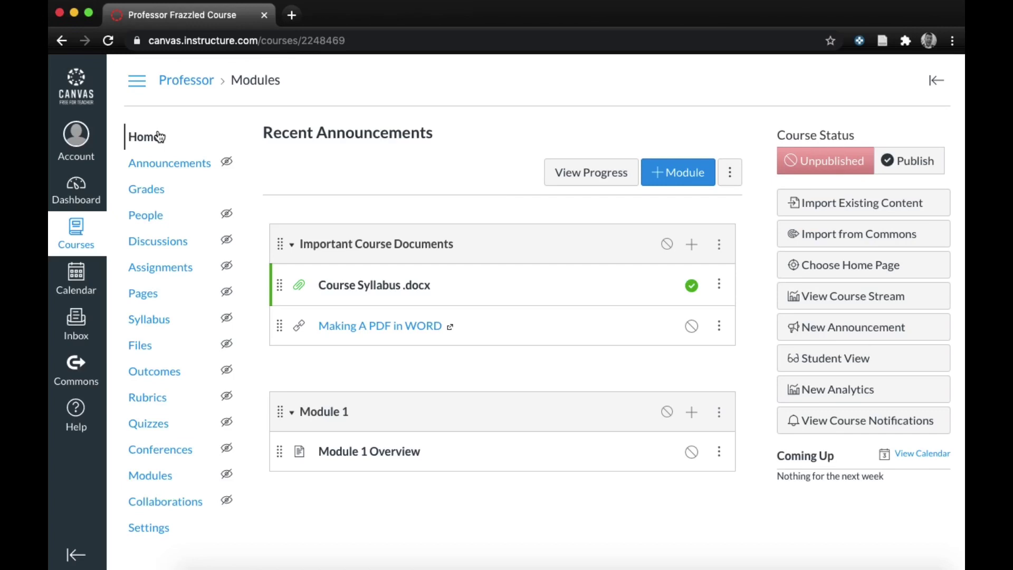
{"action": "left_click", "coordinate": [692, 413]}
{"action": "left_click", "coordinate": [365, 201]}
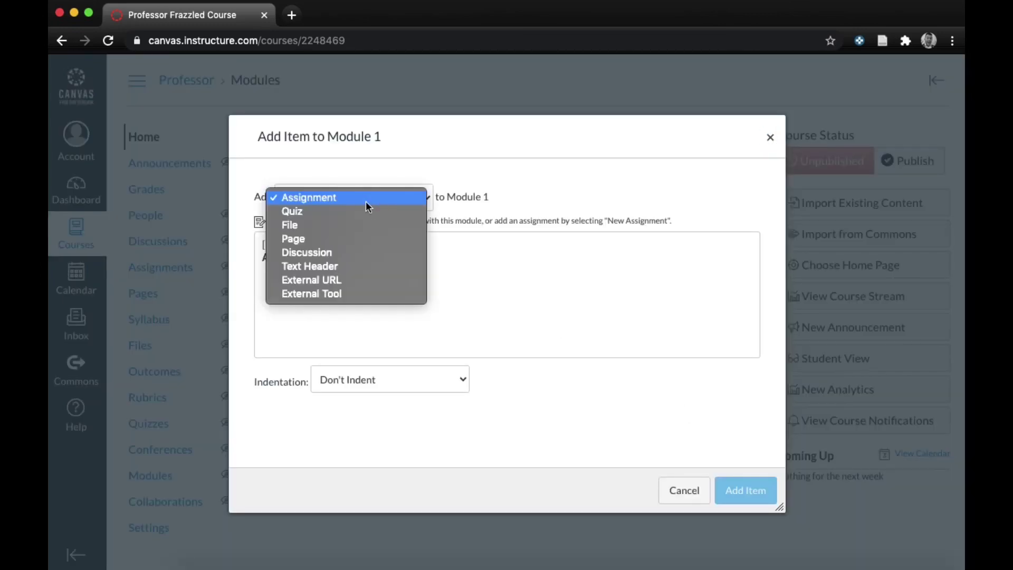
{"action": "left_click", "coordinate": [361, 253]}
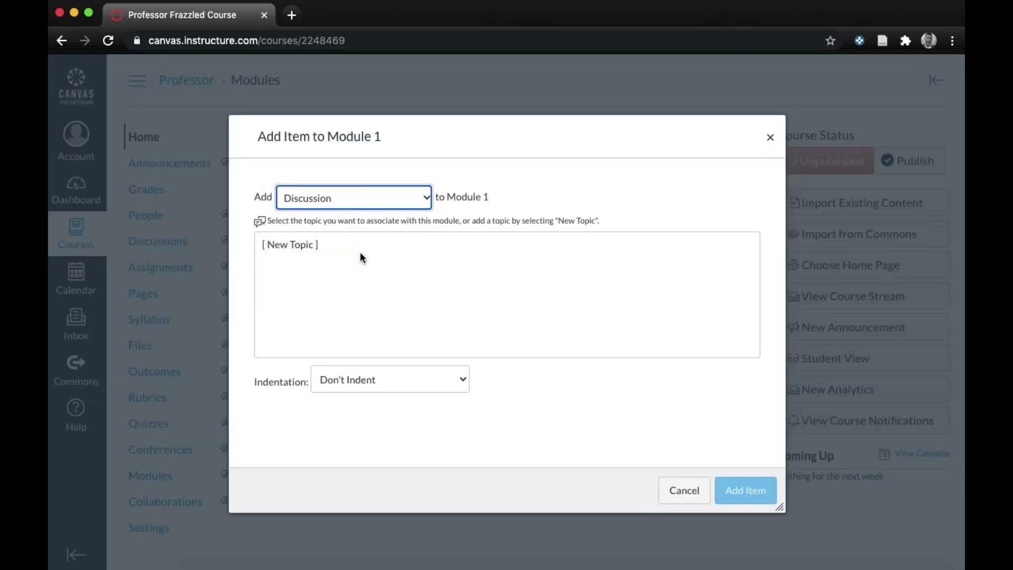
{"action": "left_click", "coordinate": [292, 245]}
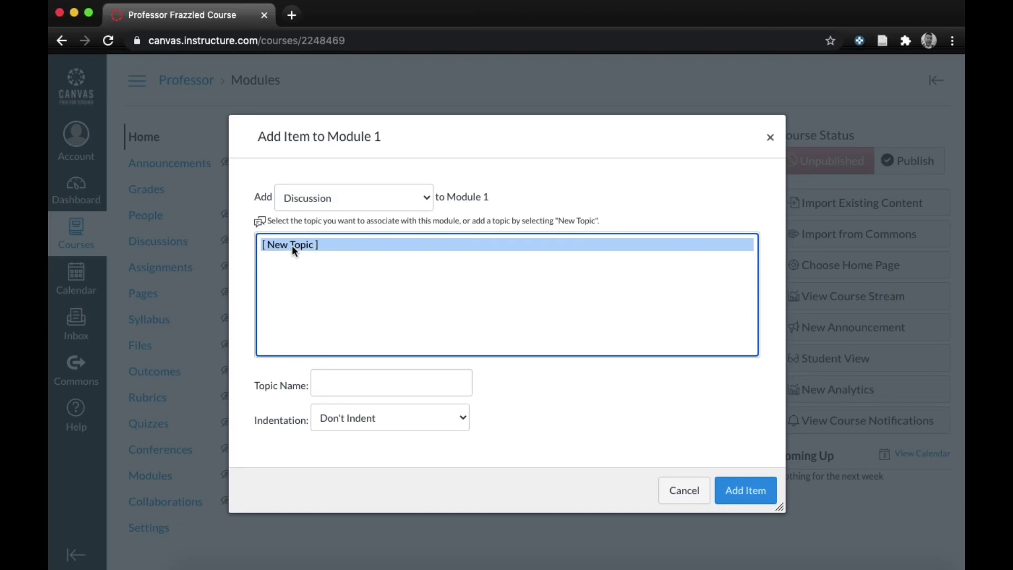
{"action": "left_click", "coordinate": [382, 377]}
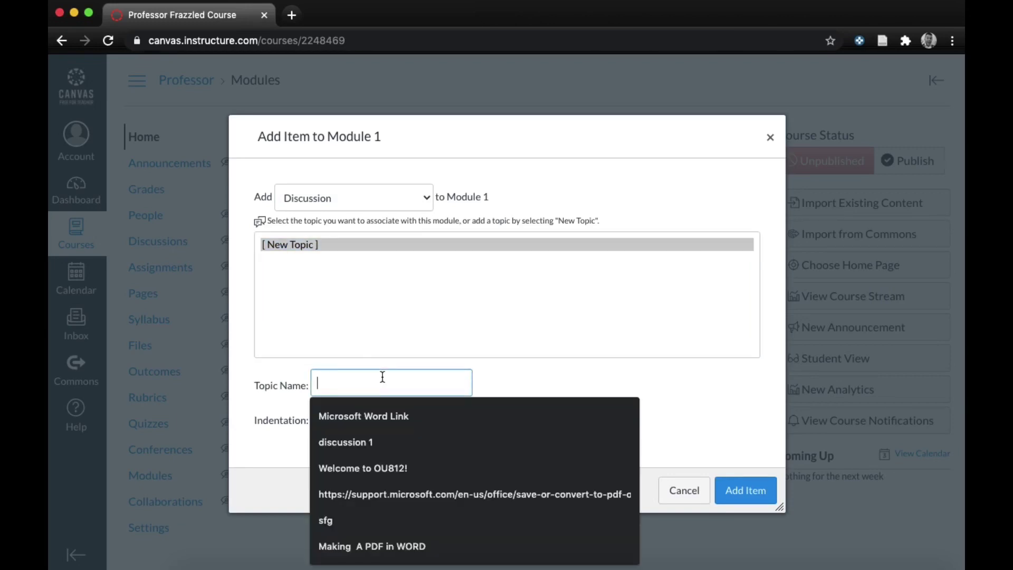
{"action": "type", "text": "Module 1 Discussion"}
{"action": "left_click", "coordinate": [757, 497]}
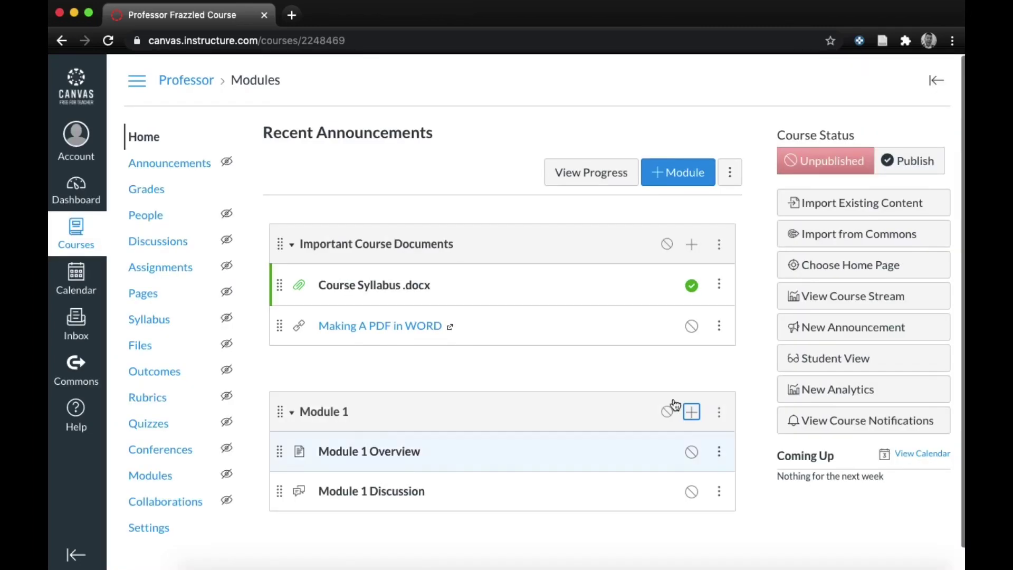
{"action": "left_click", "coordinate": [399, 492]}
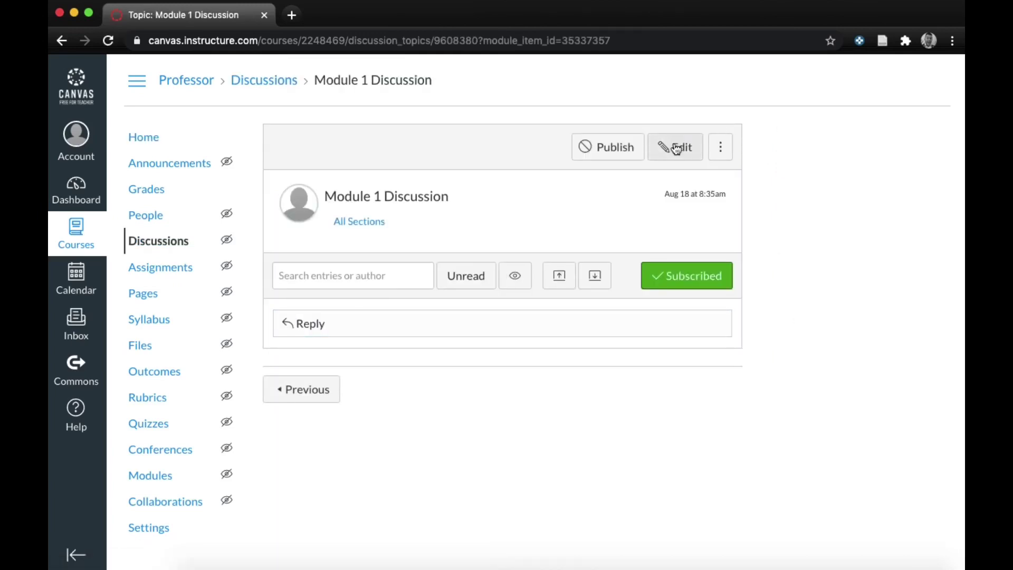
{"action": "left_click", "coordinate": [675, 148]}
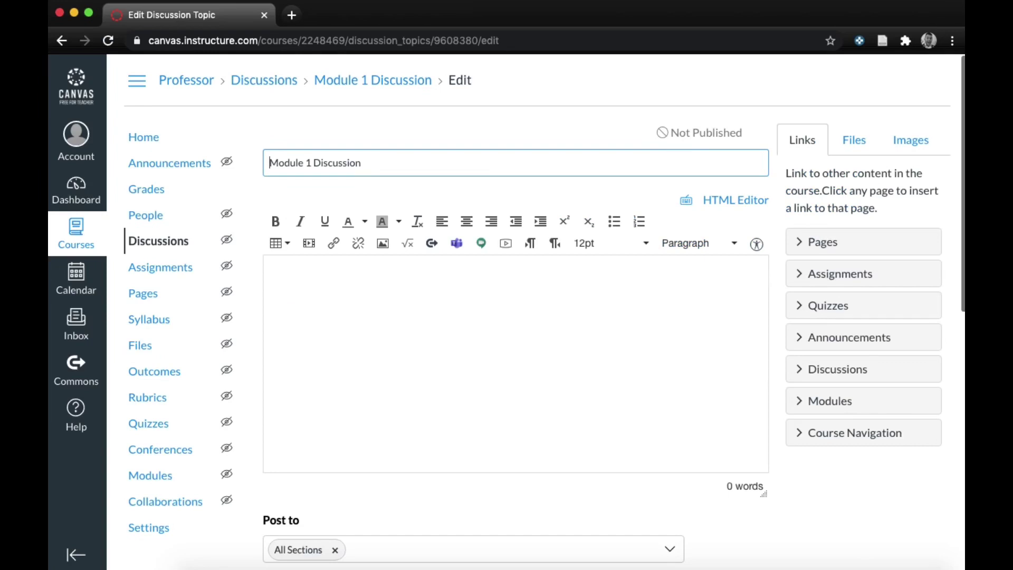
{"action": "key", "text": "super+Tab"}
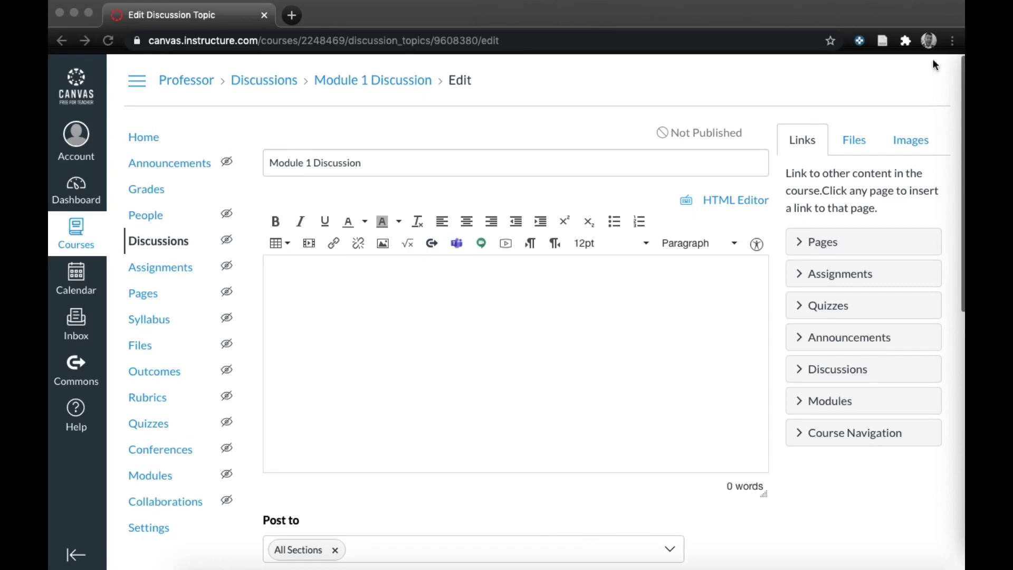
{"action": "key", "text": "super+Tab"}
{"action": "left_click", "coordinate": [394, 283]}
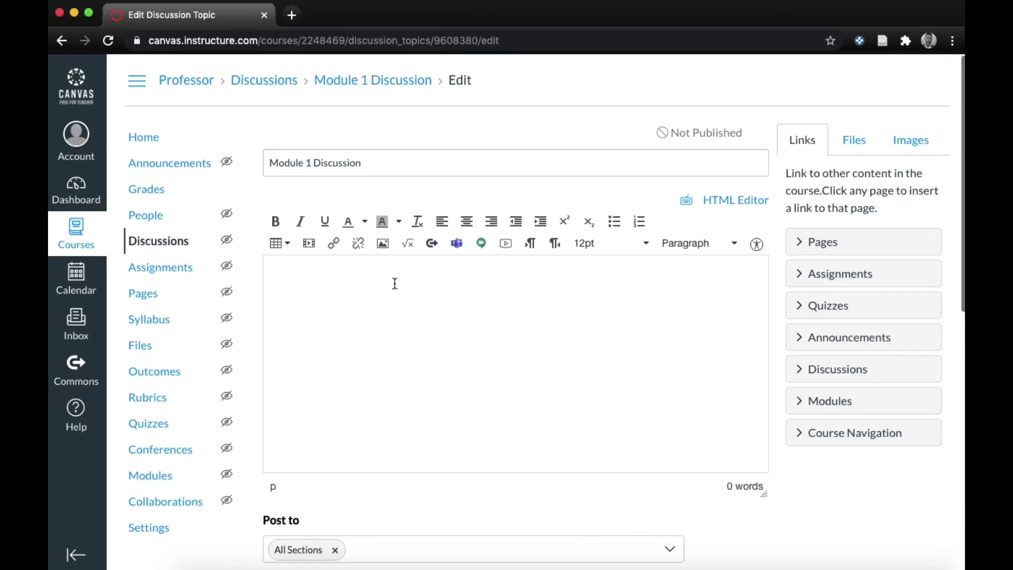
{"action": "key", "text": "super+v"}
{"action": "scroll", "coordinate": [621, 362], "scroll_direction": "up", "scroll_amount": 2}
{"action": "scroll", "coordinate": [625, 362], "scroll_direction": "up", "scroll_amount": 2}
{"action": "scroll", "coordinate": [624, 362], "scroll_direction": "up", "scroll_amount": 3}
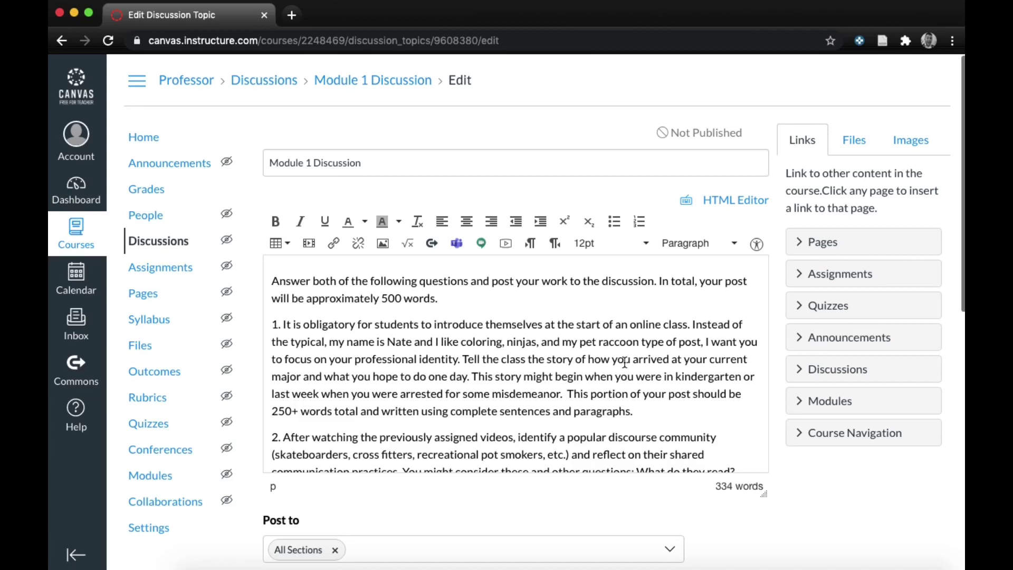
{"action": "scroll", "coordinate": [625, 362], "scroll_direction": "down", "scroll_amount": 1}
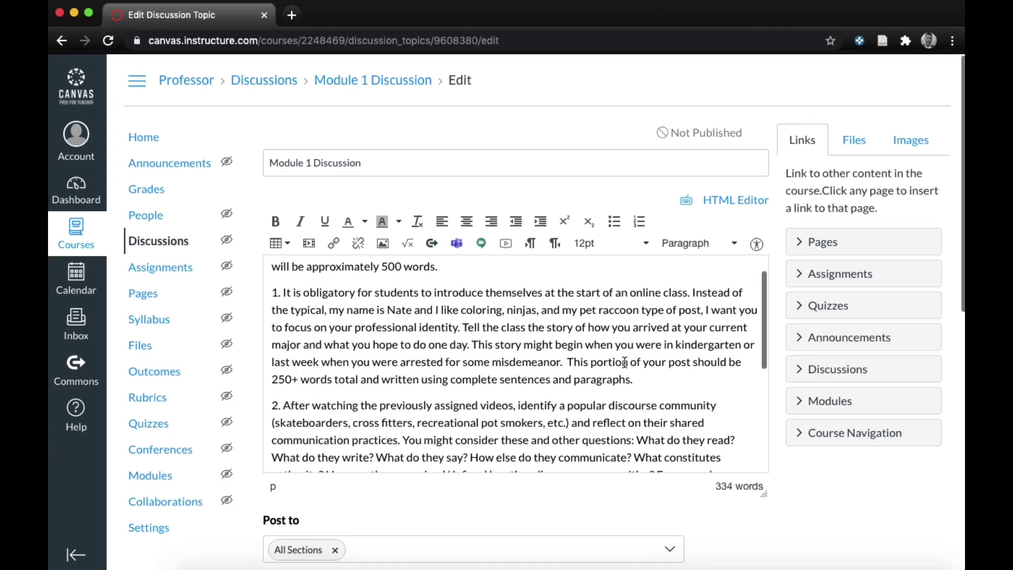
{"action": "scroll", "coordinate": [624, 362], "scroll_direction": "down", "scroll_amount": 1}
{"action": "scroll", "coordinate": [625, 362], "scroll_direction": "down", "scroll_amount": 1}
{"action": "scroll", "coordinate": [624, 362], "scroll_direction": "down", "scroll_amount": 1}
{"action": "scroll", "coordinate": [625, 362], "scroll_direction": "down", "scroll_amount": 1}
{"action": "scroll", "coordinate": [625, 362], "scroll_direction": "down", "scroll_amount": 1}
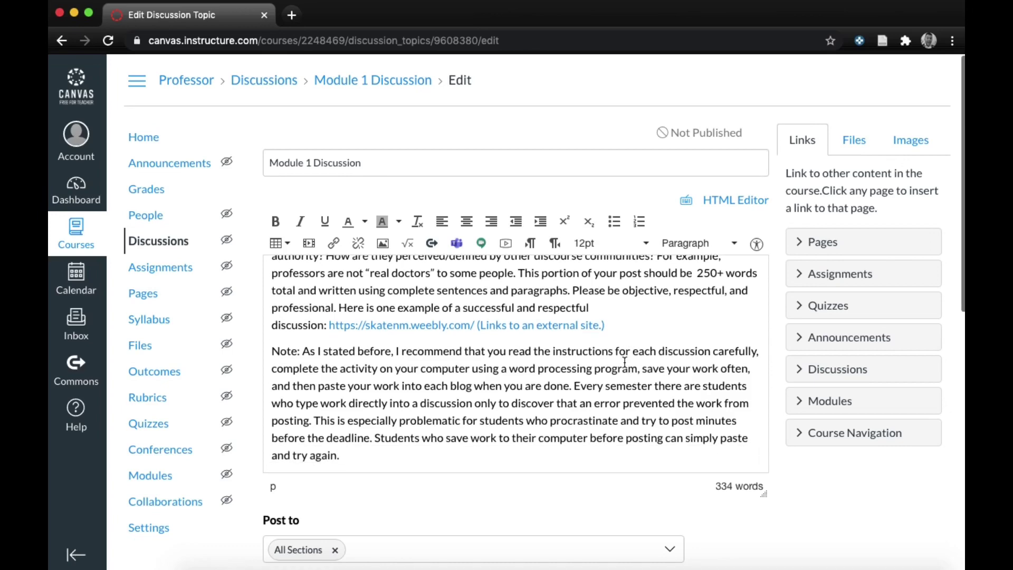
{"action": "scroll", "coordinate": [625, 361], "scroll_direction": "down", "scroll_amount": 1}
{"action": "scroll", "coordinate": [624, 362], "scroll_direction": "down", "scroll_amount": 1}
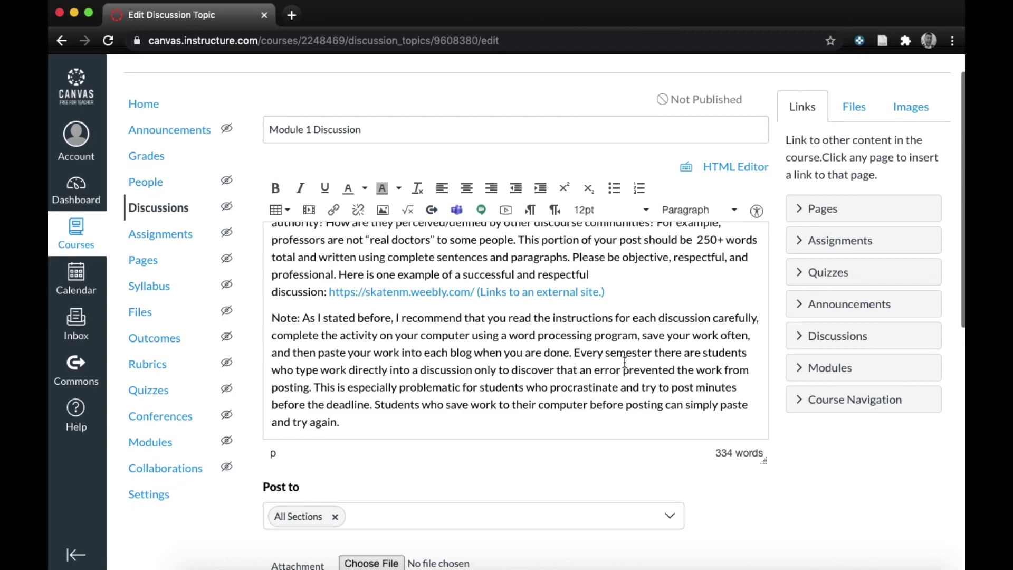
{"action": "scroll", "coordinate": [625, 361], "scroll_direction": "down", "scroll_amount": 1}
{"action": "scroll", "coordinate": [625, 362], "scroll_direction": "down", "scroll_amount": 3}
{"action": "scroll", "coordinate": [624, 362], "scroll_direction": "down", "scroll_amount": 2}
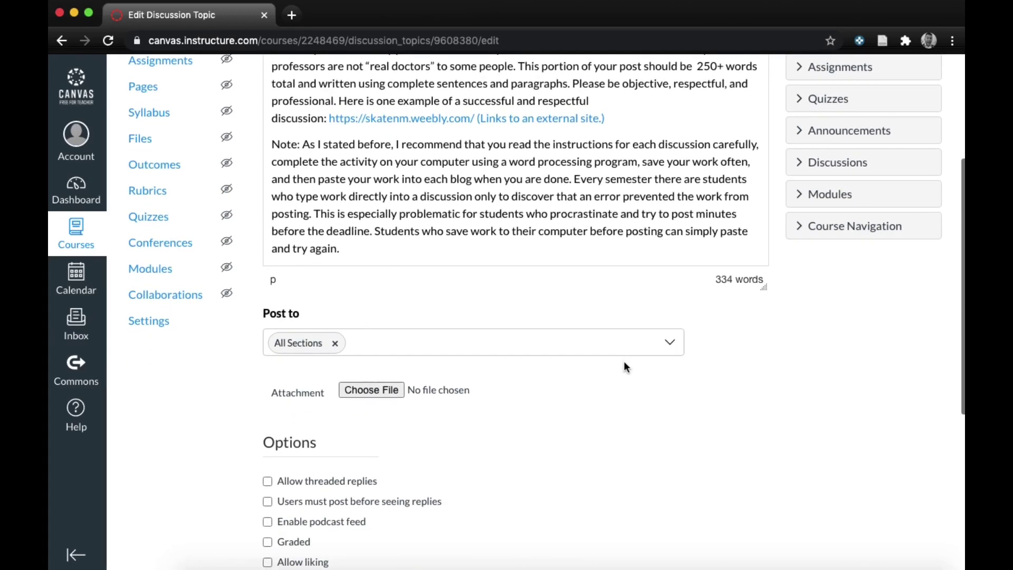
{"action": "scroll", "coordinate": [624, 362], "scroll_direction": "down", "scroll_amount": 1}
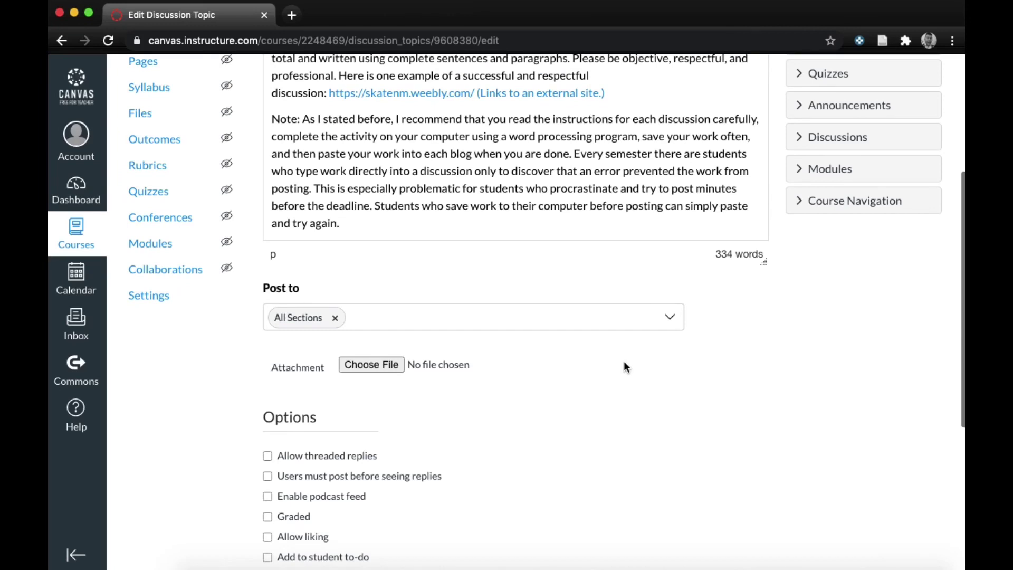
{"action": "scroll", "coordinate": [624, 366], "scroll_direction": "down", "scroll_amount": 2}
{"action": "scroll", "coordinate": [624, 366], "scroll_direction": "down", "scroll_amount": 2}
{"action": "scroll", "coordinate": [624, 367], "scroll_direction": "down", "scroll_amount": 1}
{"action": "scroll", "coordinate": [624, 367], "scroll_direction": "down", "scroll_amount": 2}
{"action": "scroll", "coordinate": [625, 366], "scroll_direction": "down", "scroll_amount": 2}
{"action": "scroll", "coordinate": [625, 367], "scroll_direction": "down", "scroll_amount": 1}
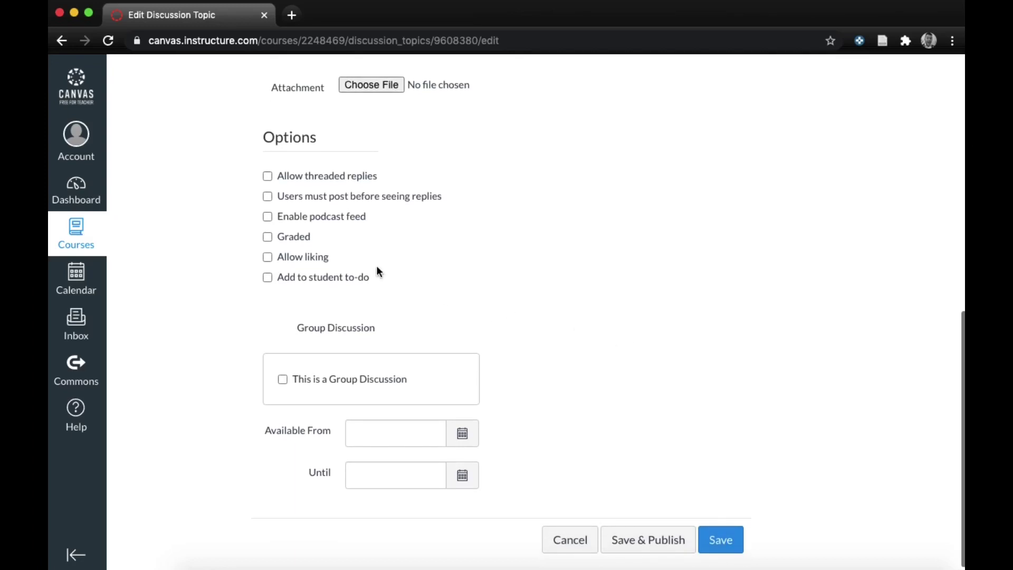
Mark Module 1 Discussion as Graded with 5 points possible and save it
{"action": "left_click", "coordinate": [268, 236]}
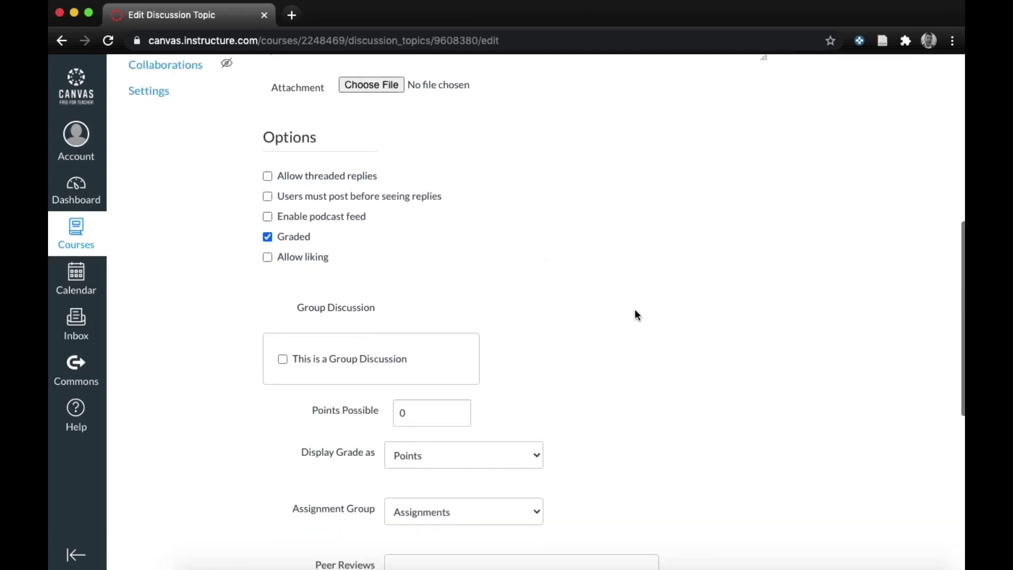
{"action": "scroll", "coordinate": [720, 363], "scroll_direction": "down", "scroll_amount": 2}
{"action": "left_click", "coordinate": [437, 355]}
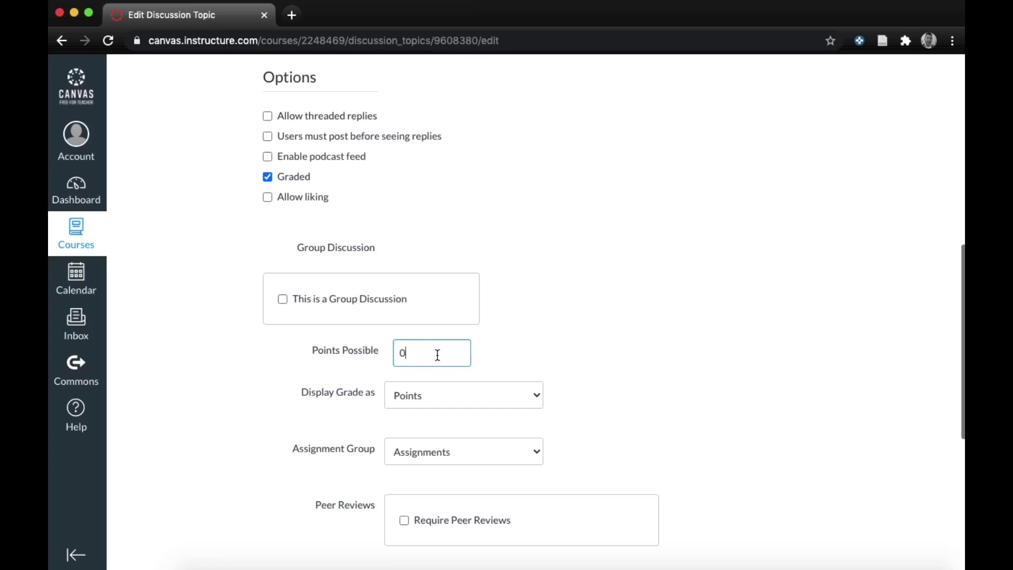
{"action": "key", "text": "BackSpace"}
{"action": "type", "text": "5"}
{"action": "scroll", "coordinate": [771, 409], "scroll_direction": "down", "scroll_amount": 5}
{"action": "scroll", "coordinate": [772, 410], "scroll_direction": "down", "scroll_amount": 3}
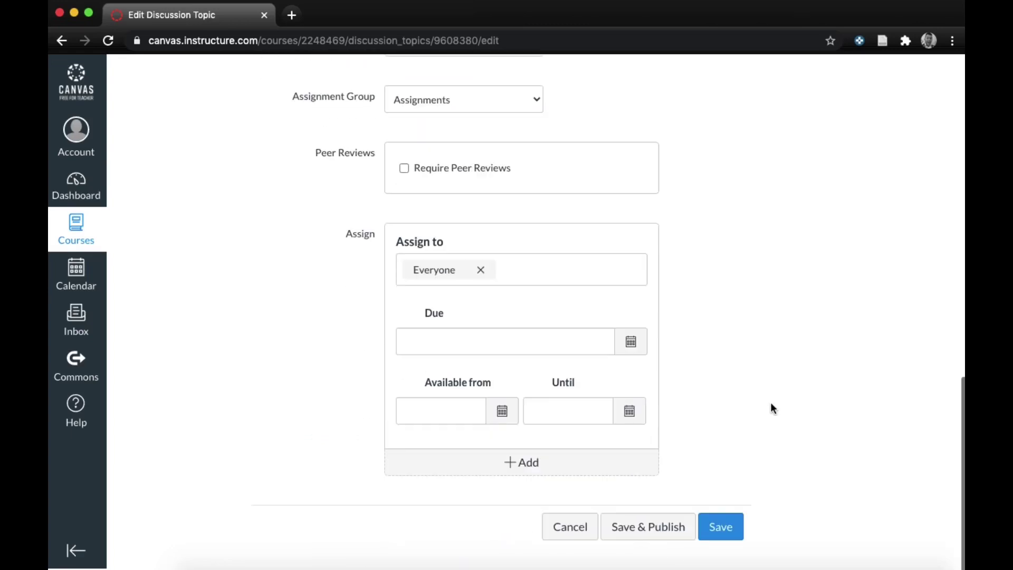
{"action": "left_click", "coordinate": [721, 535]}
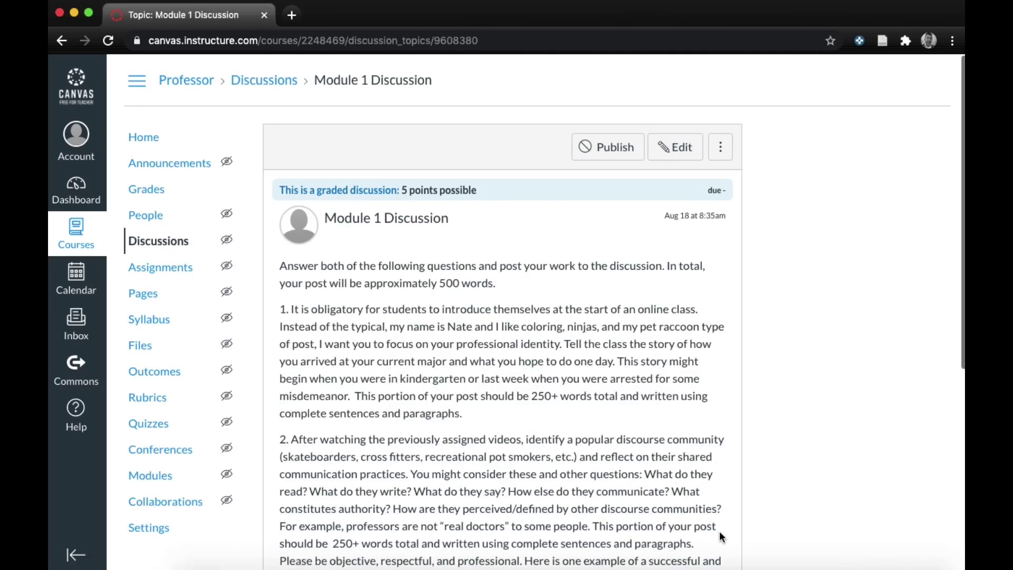
{"action": "scroll", "coordinate": [606, 432], "scroll_direction": "down", "scroll_amount": 5}
{"action": "scroll", "coordinate": [607, 429], "scroll_direction": "up", "scroll_amount": 2}
{"action": "scroll", "coordinate": [607, 430], "scroll_direction": "up", "scroll_amount": 3}
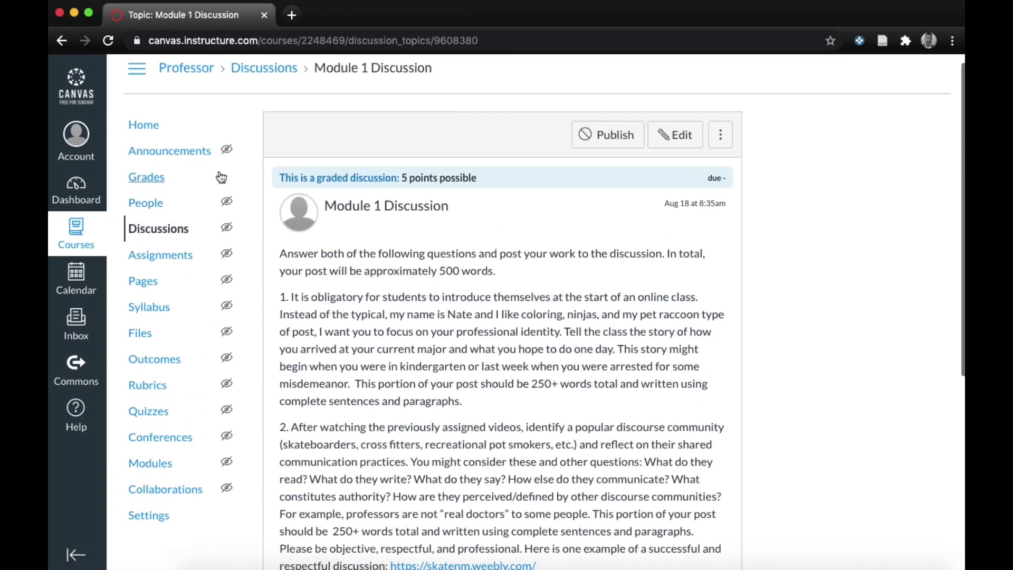
From the home page, add a new assignment named 'Module 1 Assignment' to Module 1
{"action": "left_click", "coordinate": [154, 126]}
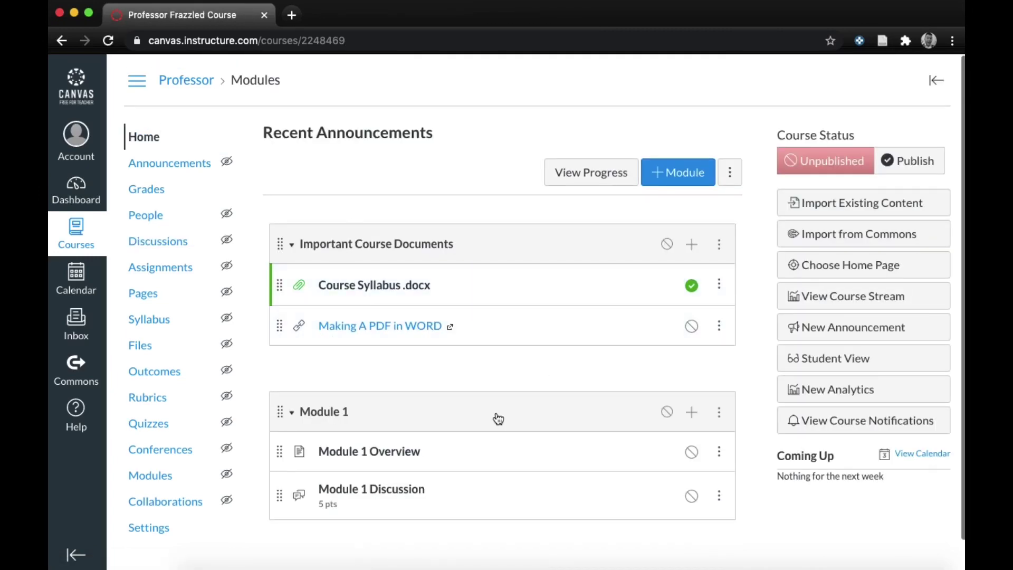
{"action": "left_click", "coordinate": [692, 412]}
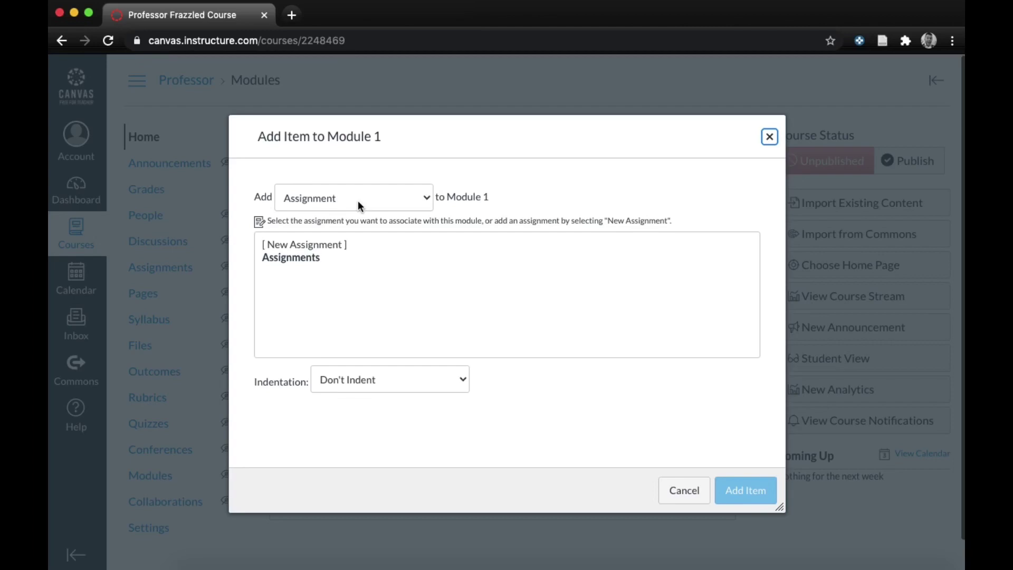
{"action": "left_click", "coordinate": [329, 246]}
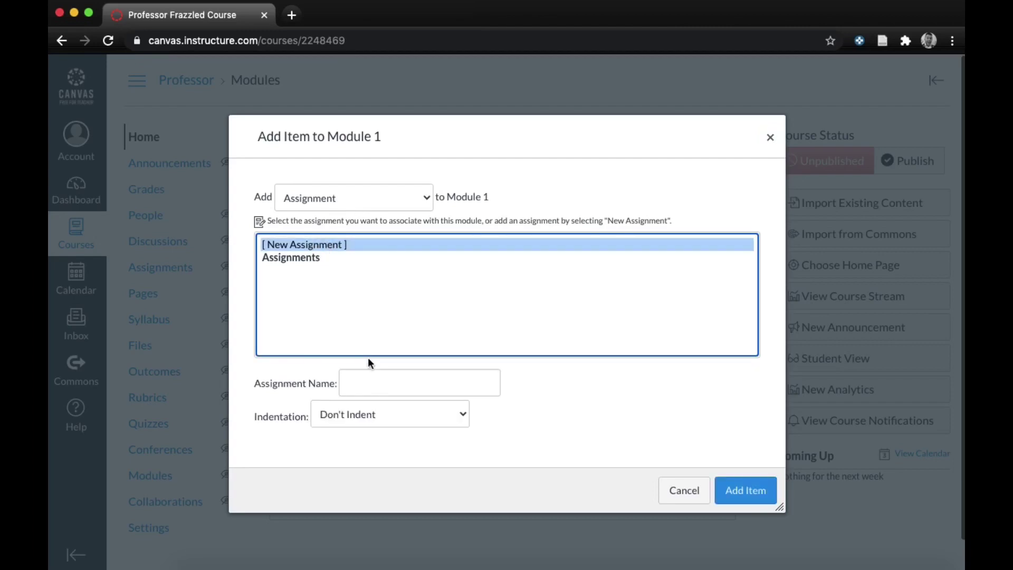
{"action": "left_click", "coordinate": [382, 381]}
{"action": "type", "text": "A"}
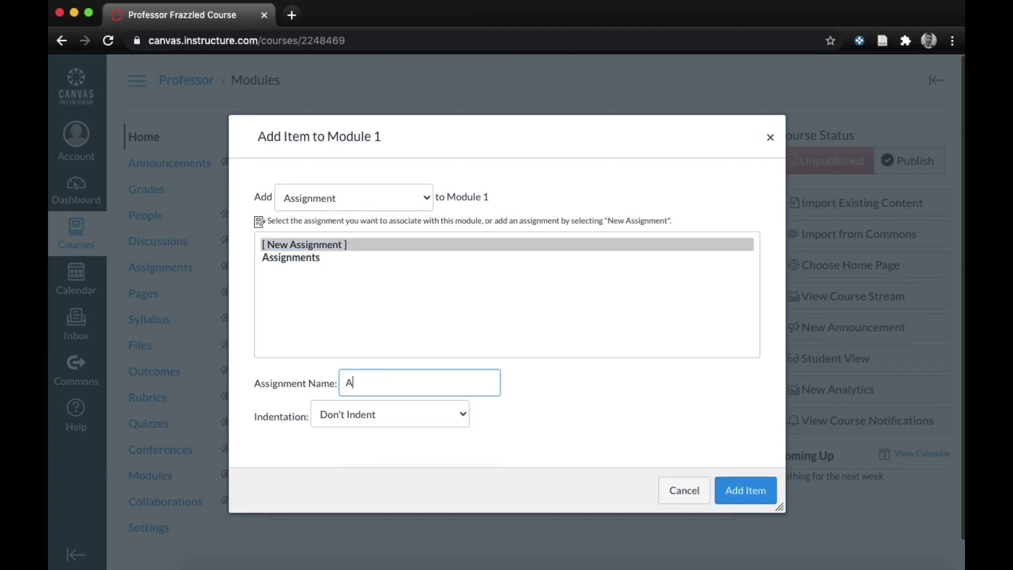
{"action": "type", "text": "ssi"}
{"action": "key", "text": "BackSpace"}
{"action": "key", "text": "BackSpace"}
{"action": "key", "text": "BackSpace"}
{"action": "key", "text": "BackSpace"}
{"action": "type", "text": "Module 1 Assignment"}
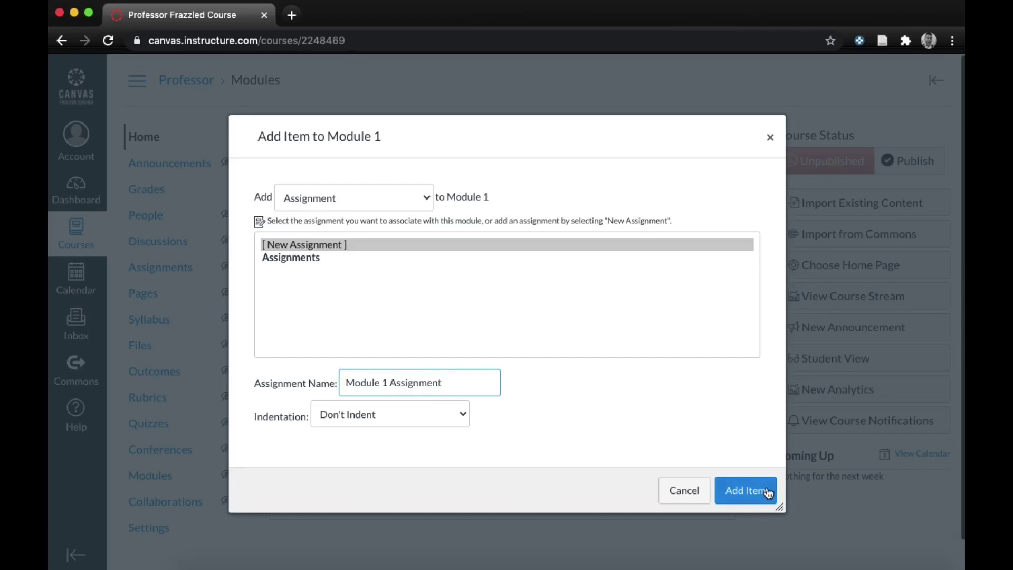
{"action": "left_click", "coordinate": [765, 490]}
{"action": "scroll", "coordinate": [612, 463], "scroll_direction": "down", "scroll_amount": 2}
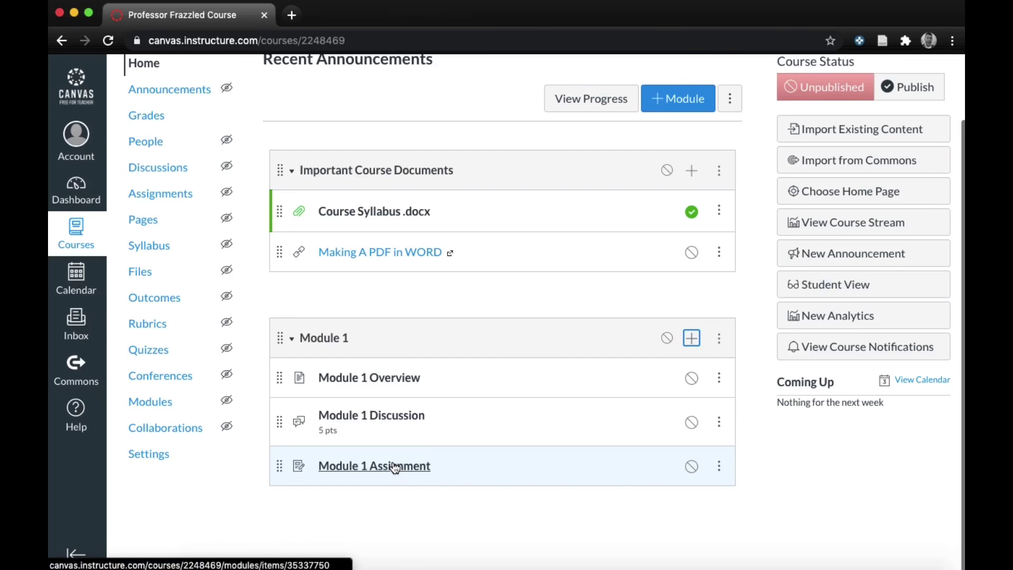
Edit Module 1 Assignment and paste the 339-word informative essay instructions into its description
{"action": "left_click", "coordinate": [393, 467]}
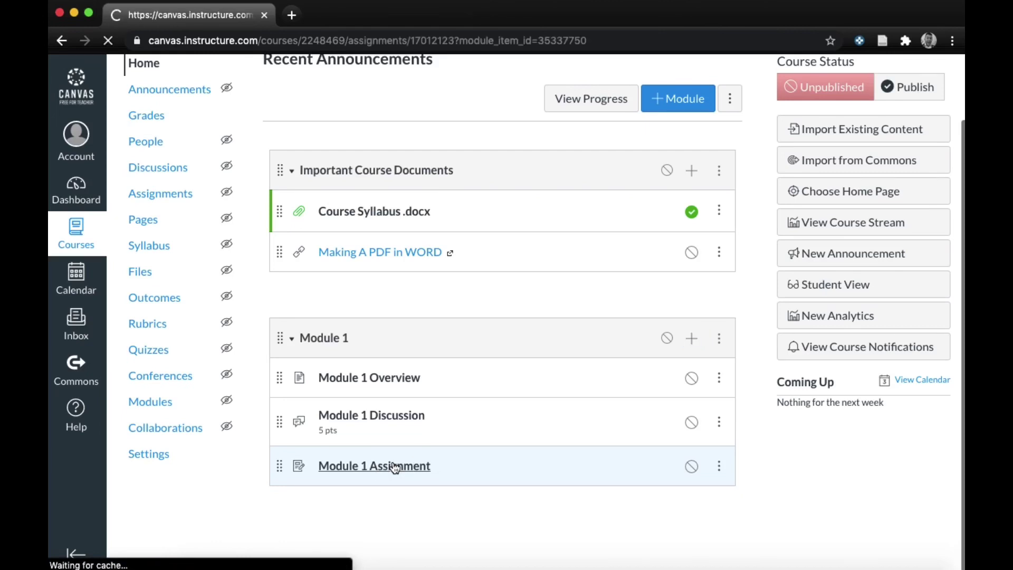
{"action": "left_click", "coordinate": [685, 138]}
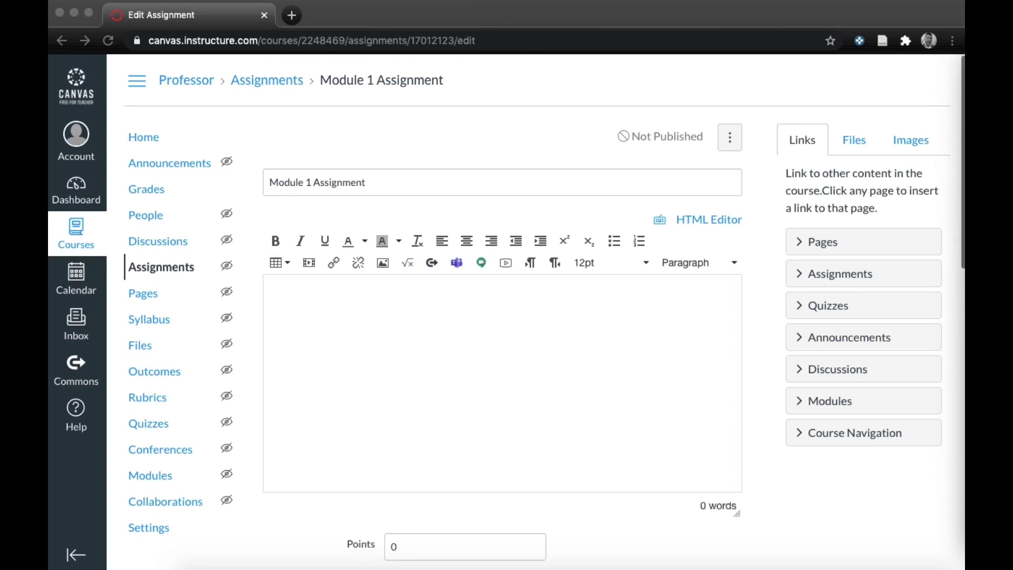
{"action": "left_click", "coordinate": [584, 331]}
{"action": "left_click", "coordinate": [499, 321]}
{"action": "key", "text": "ctrl+v"}
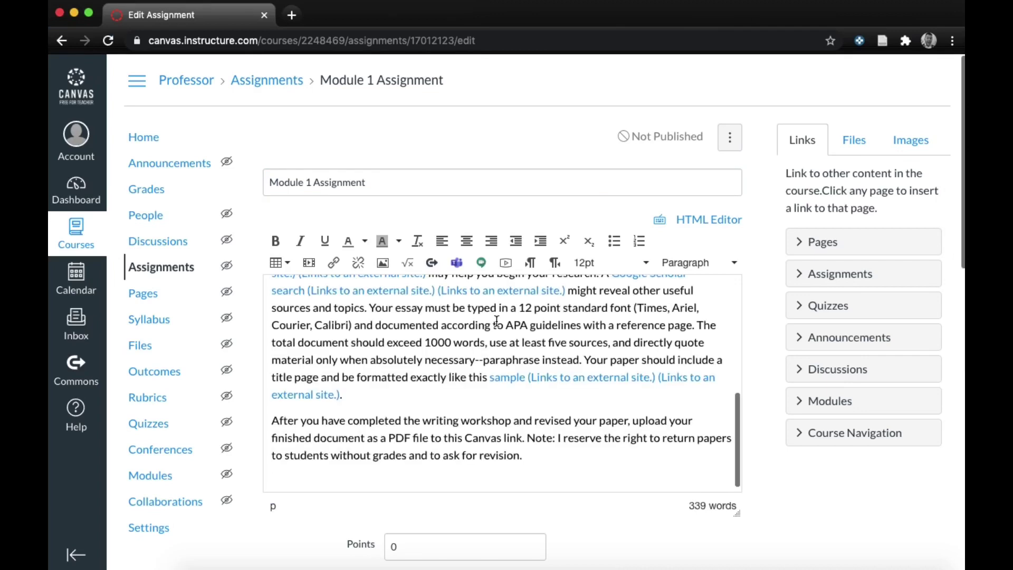
{"action": "scroll", "coordinate": [544, 317], "scroll_direction": "up", "scroll_amount": 5}
{"action": "scroll", "coordinate": [545, 317], "scroll_direction": "up", "scroll_amount": 5}
{"action": "scroll", "coordinate": [545, 317], "scroll_direction": "up", "scroll_amount": 5}
{"action": "scroll", "coordinate": [545, 317], "scroll_direction": "down", "scroll_amount": 2}
{"action": "scroll", "coordinate": [545, 317], "scroll_direction": "down", "scroll_amount": 5}
{"action": "scroll", "coordinate": [545, 316], "scroll_direction": "down", "scroll_amount": 5}
{"action": "scroll", "coordinate": [762, 413], "scroll_direction": "down", "scroll_amount": 2}
{"action": "scroll", "coordinate": [762, 412], "scroll_direction": "down", "scroll_amount": 2}
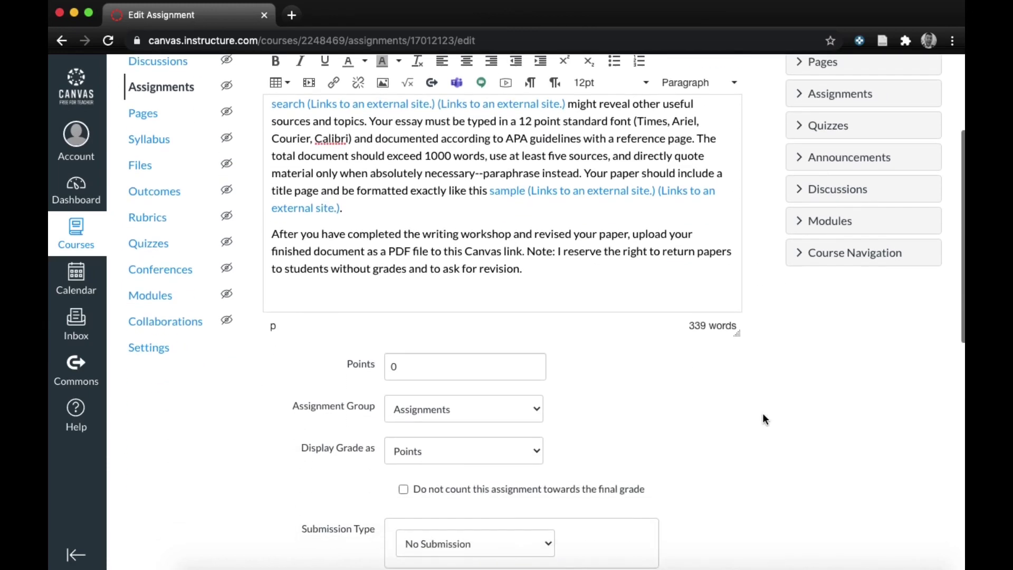
{"action": "left_click", "coordinate": [404, 367]}
{"action": "key", "text": "BackSpace"}
{"action": "type", "text": "20"}
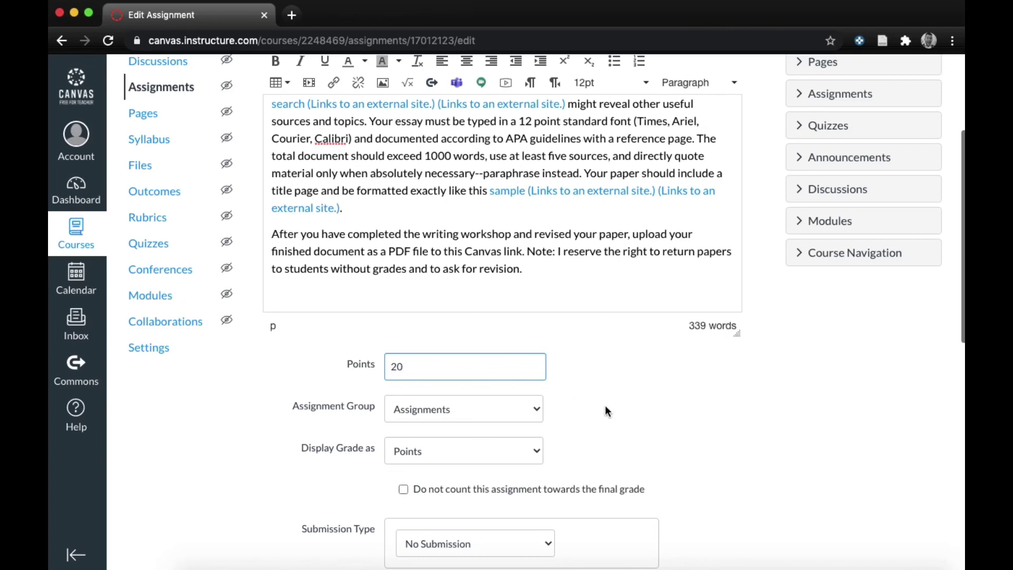
{"action": "left_click", "coordinate": [655, 418]}
{"action": "scroll", "coordinate": [750, 446], "scroll_direction": "down", "scroll_amount": 1}
{"action": "scroll", "coordinate": [750, 446], "scroll_direction": "down", "scroll_amount": 2}
{"action": "scroll", "coordinate": [749, 446], "scroll_direction": "down", "scroll_amount": 1}
{"action": "scroll", "coordinate": [751, 448], "scroll_direction": "down", "scroll_amount": 1}
{"action": "scroll", "coordinate": [751, 448], "scroll_direction": "down", "scroll_amount": 1}
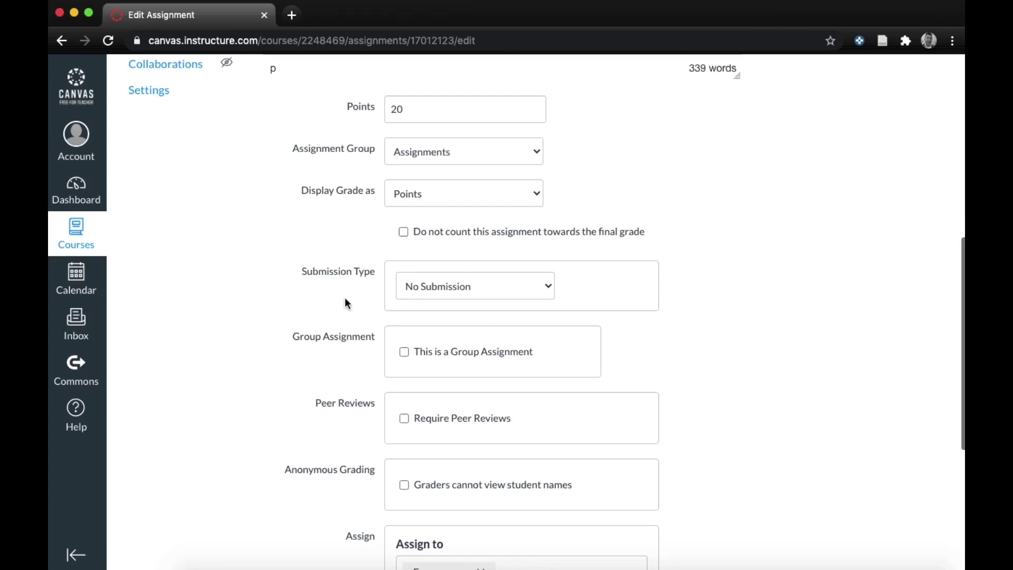
{"action": "left_click", "coordinate": [537, 288]}
{"action": "left_click", "coordinate": [528, 296]}
{"action": "scroll", "coordinate": [781, 360], "scroll_direction": "down", "scroll_amount": 1}
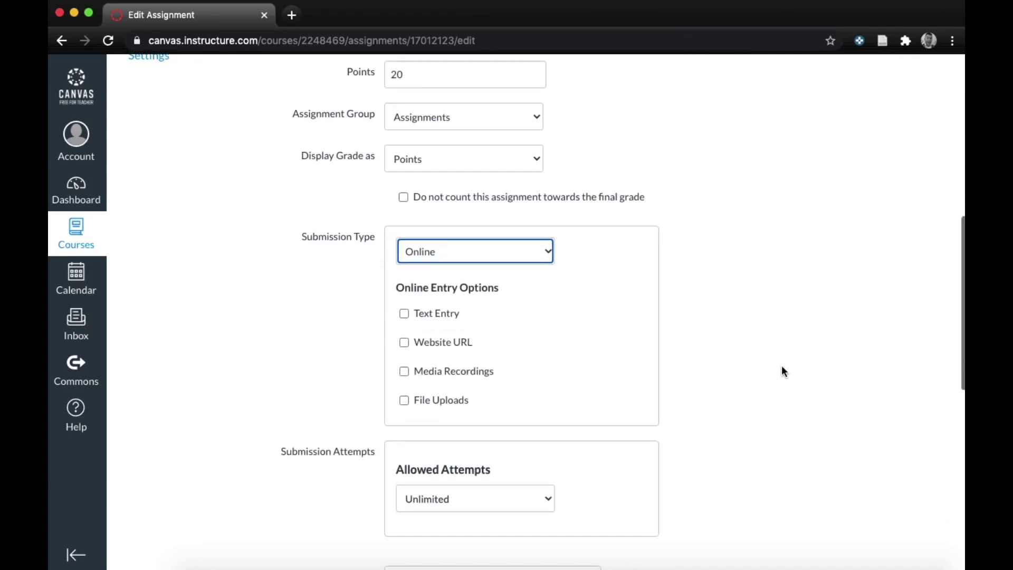
{"action": "left_click", "coordinate": [404, 401]}
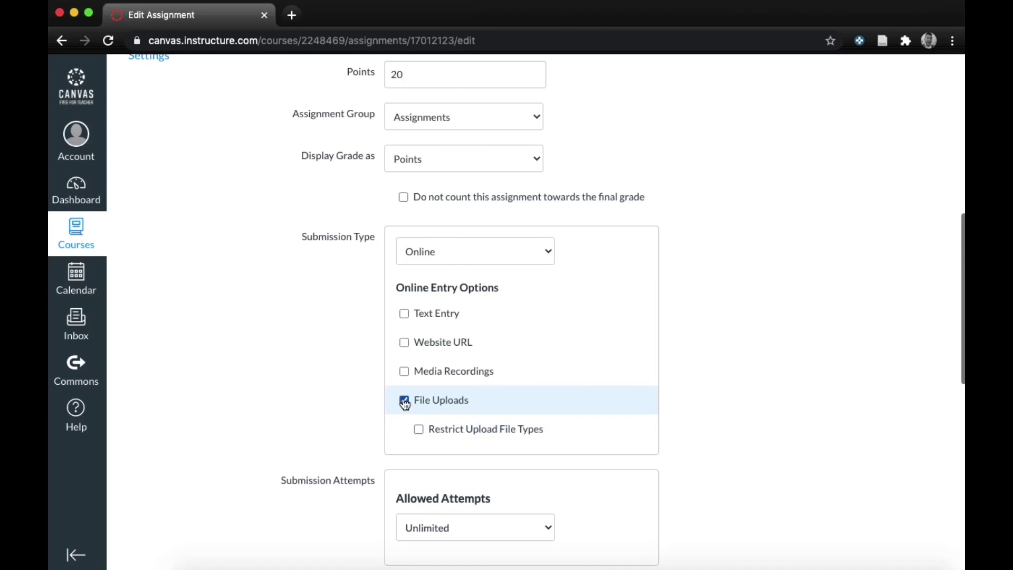
{"action": "scroll", "coordinate": [813, 419], "scroll_direction": "down", "scroll_amount": 3}
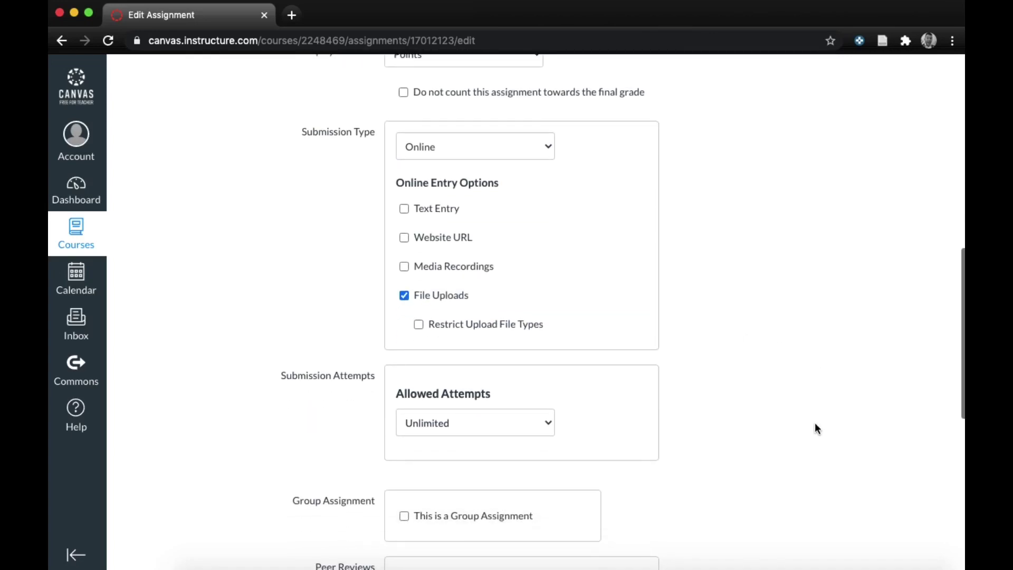
{"action": "scroll", "coordinate": [781, 398], "scroll_direction": "down", "scroll_amount": 10}
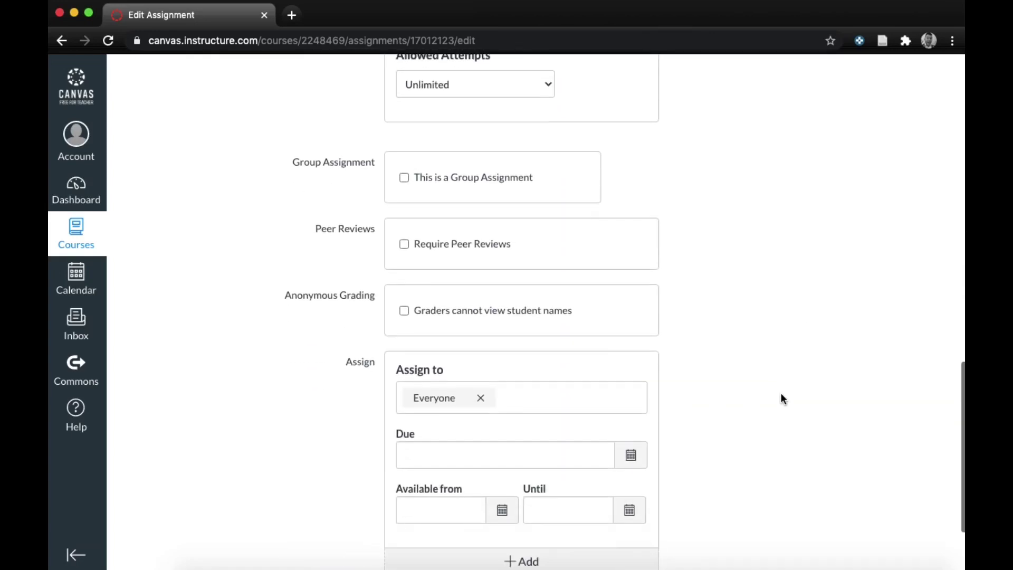
{"action": "scroll", "coordinate": [781, 398], "scroll_direction": "down", "scroll_amount": 3}
{"action": "left_click", "coordinate": [717, 506]}
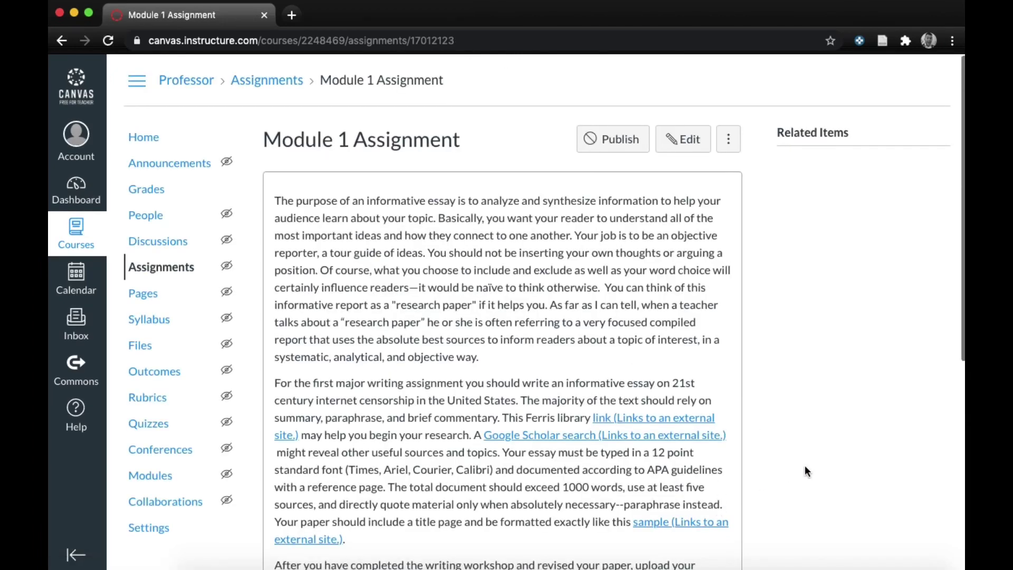
{"action": "scroll", "coordinate": [806, 468], "scroll_direction": "down", "scroll_amount": 1}
{"action": "scroll", "coordinate": [805, 466], "scroll_direction": "down", "scroll_amount": 3}
{"action": "scroll", "coordinate": [805, 466], "scroll_direction": "down", "scroll_amount": 1}
{"action": "scroll", "coordinate": [805, 467], "scroll_direction": "down", "scroll_amount": 1}
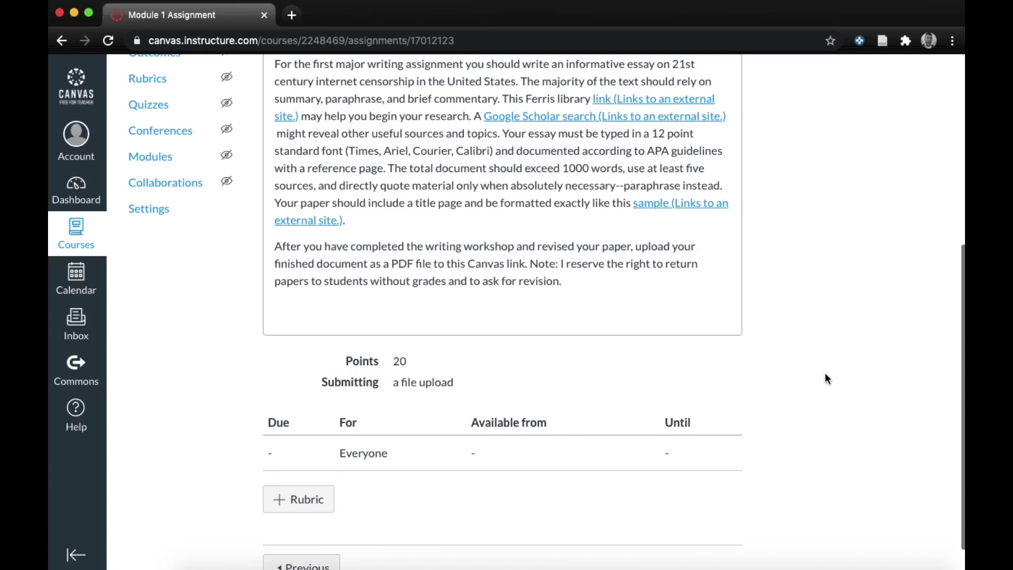
{"action": "scroll", "coordinate": [825, 372], "scroll_direction": "down", "scroll_amount": 1}
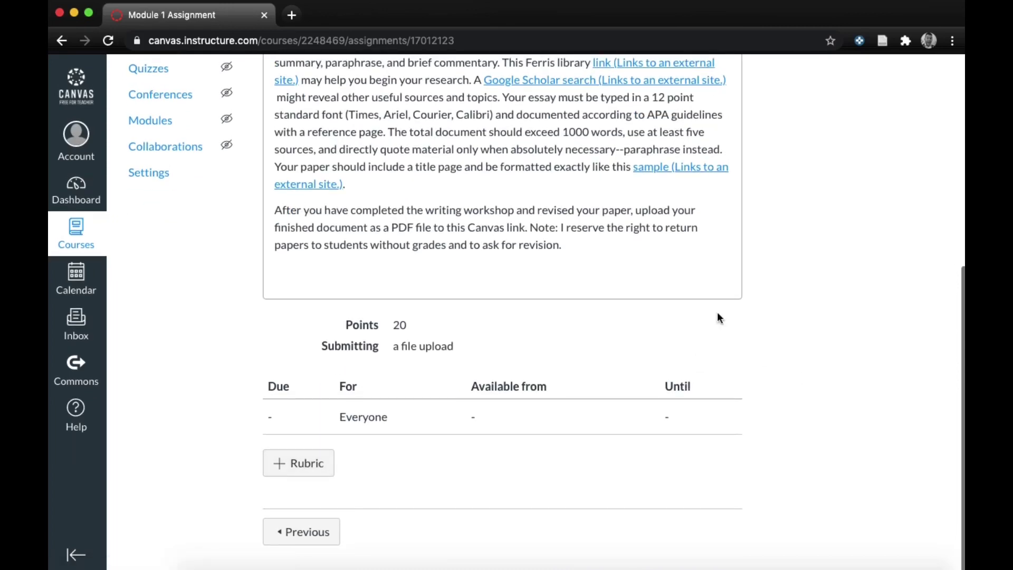
{"action": "scroll", "coordinate": [768, 234], "scroll_direction": "up", "scroll_amount": 2}
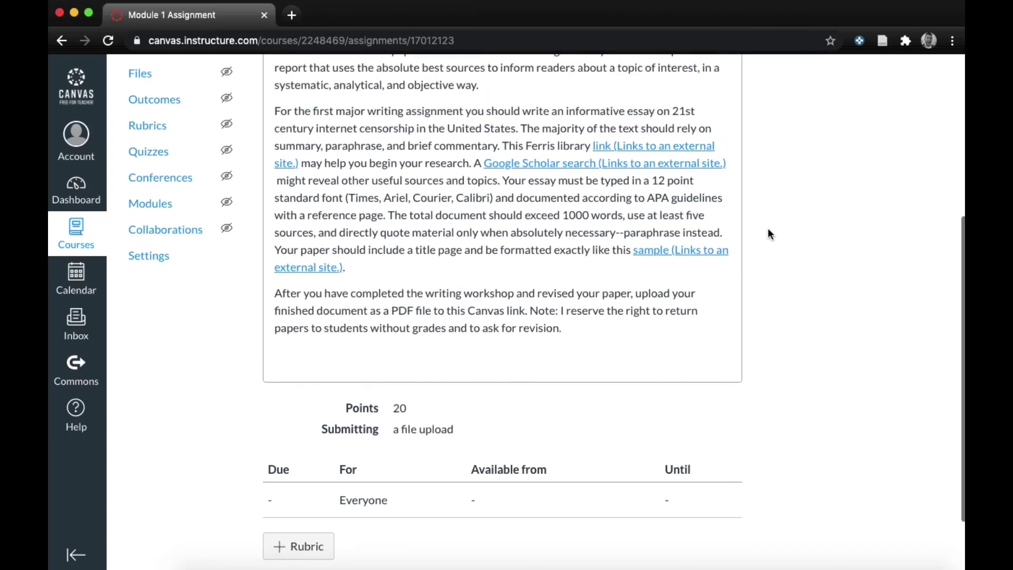
{"action": "scroll", "coordinate": [768, 234], "scroll_direction": "up", "scroll_amount": 2}
{"action": "scroll", "coordinate": [768, 234], "scroll_direction": "up", "scroll_amount": 1}
{"action": "scroll", "coordinate": [768, 234], "scroll_direction": "up", "scroll_amount": 1}
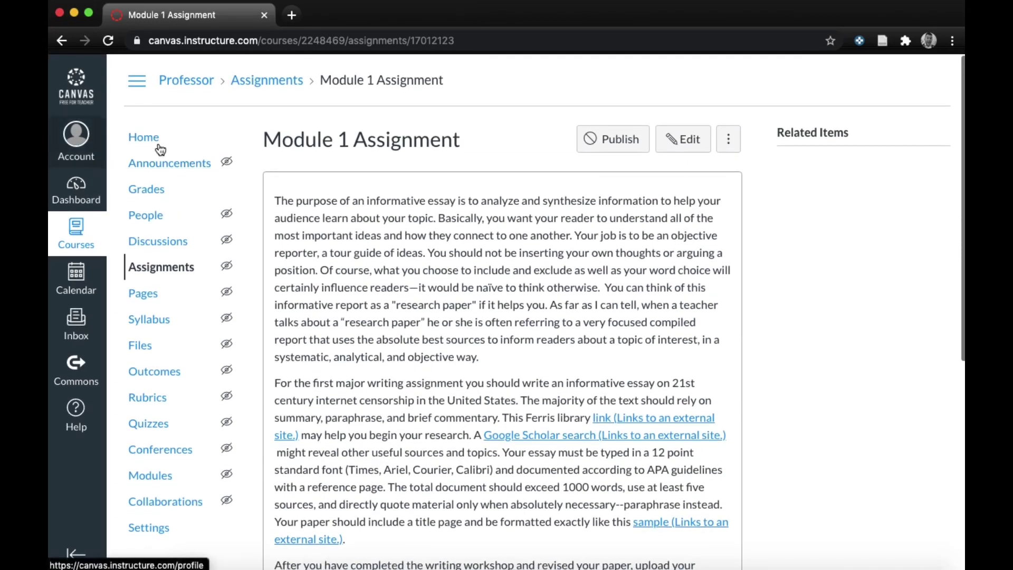
Return to the course home page listing Module 1's overview, 5-point discussion and 20-point assignment
{"action": "left_click", "coordinate": [152, 141]}
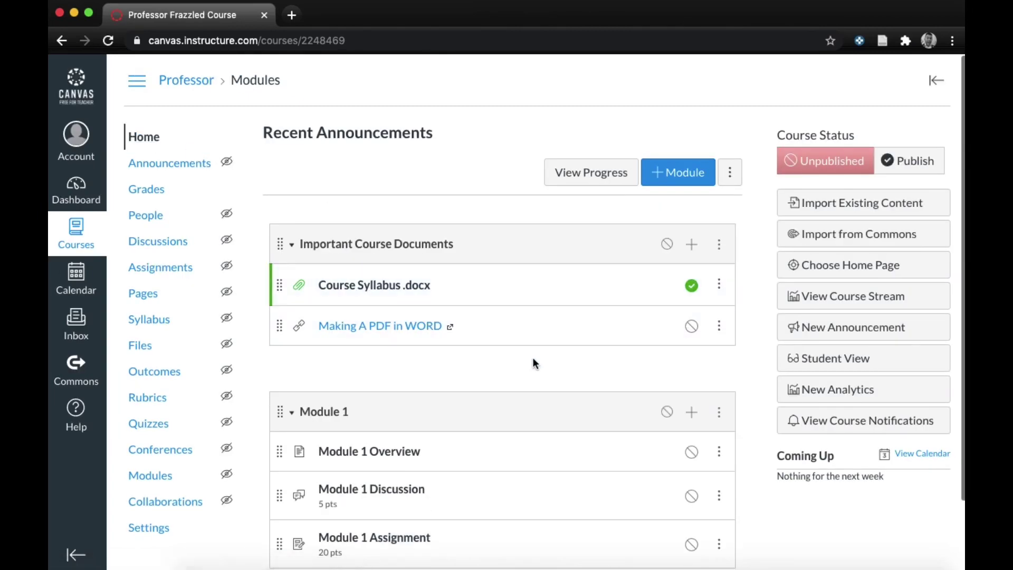
{"action": "scroll", "coordinate": [533, 363], "scroll_direction": "down", "scroll_amount": 1}
{"action": "scroll", "coordinate": [533, 364], "scroll_direction": "down", "scroll_amount": 1}
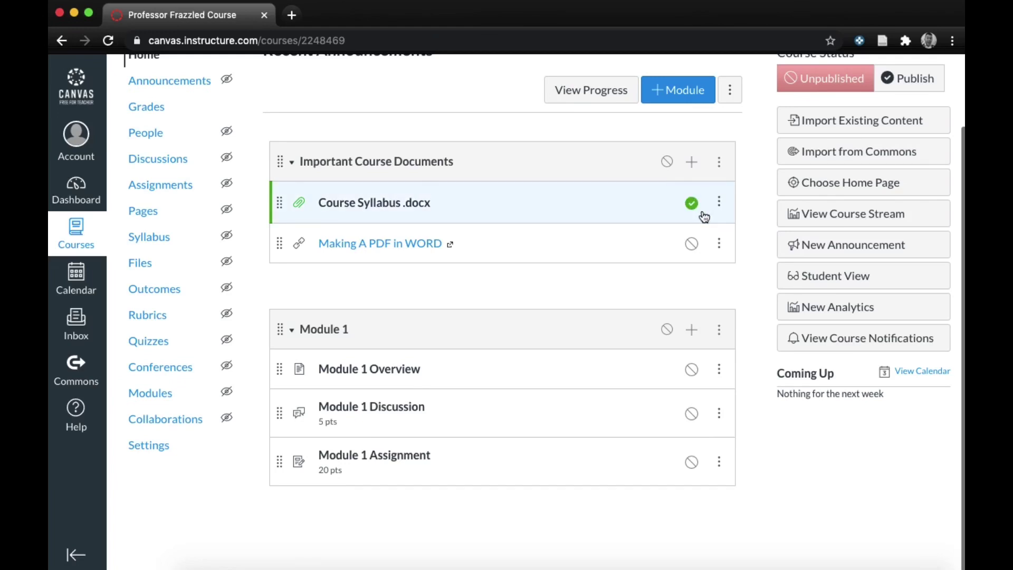
Publish the Making A PDF in WORD link, Module 1 Overview, Module 1 Discussion and Module 1 Assignment
{"action": "left_click", "coordinate": [693, 246]}
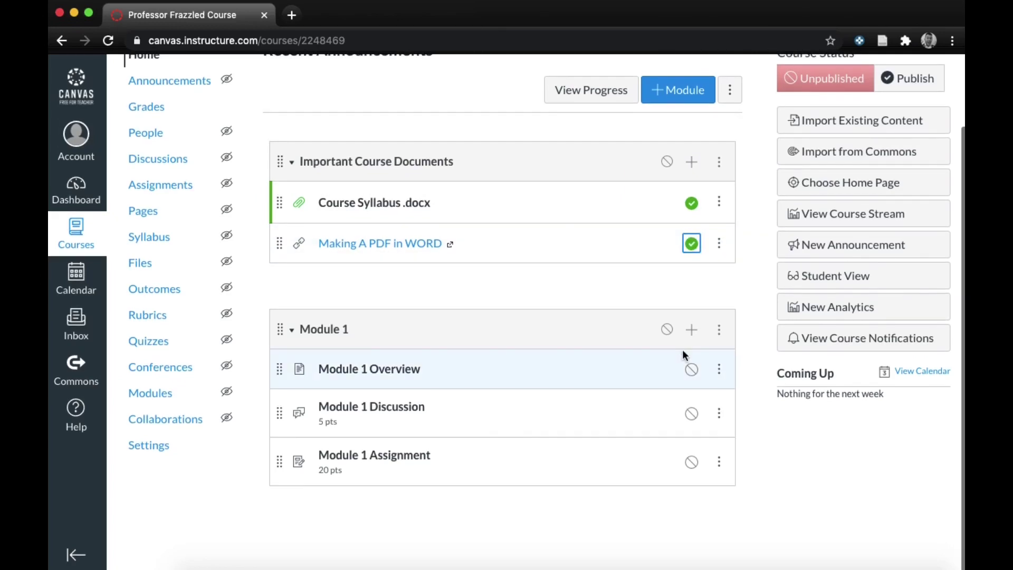
{"action": "left_click", "coordinate": [691, 367]}
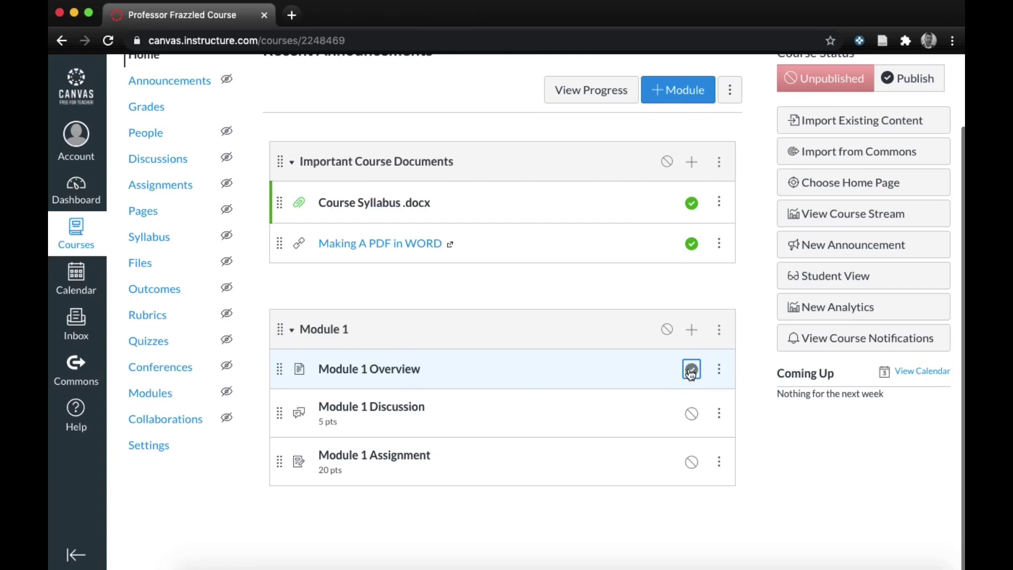
{"action": "left_click", "coordinate": [692, 413]}
{"action": "left_click", "coordinate": [695, 462]}
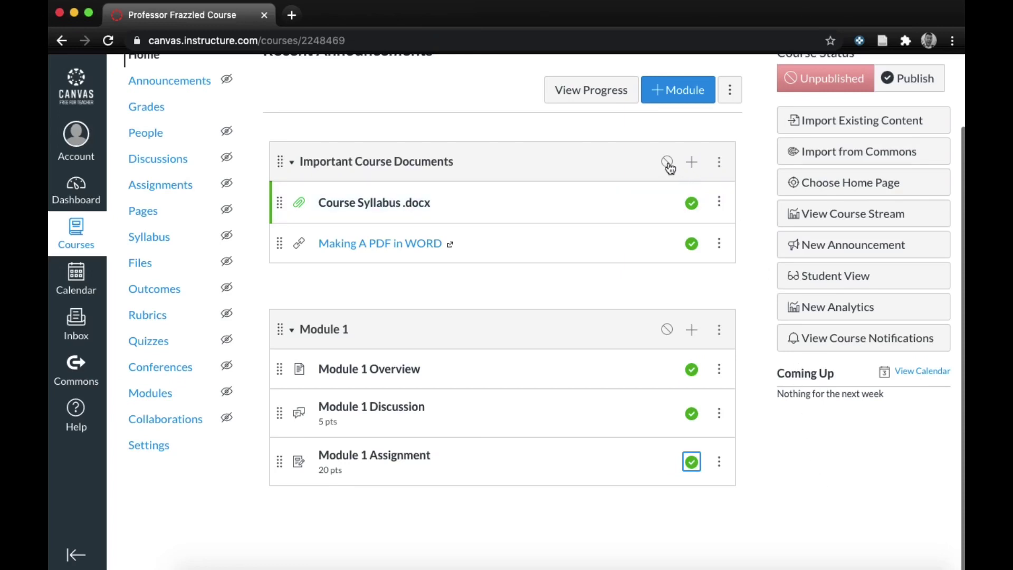
Publish the Important Course Documents module header, leaving the Module 1 header unpublished
{"action": "left_click", "coordinate": [668, 163]}
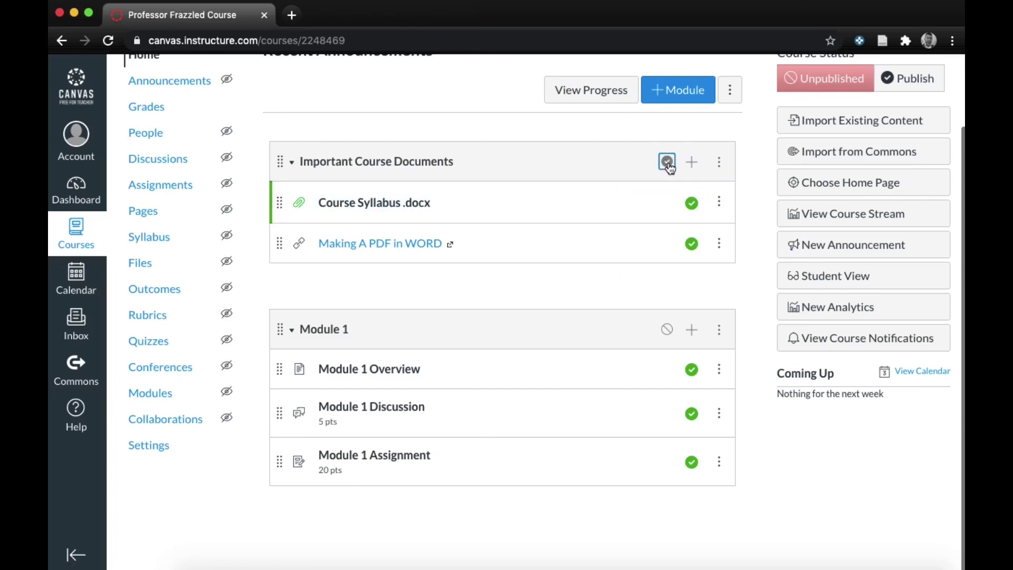
{"action": "left_click", "coordinate": [667, 331]}
{"action": "left_click", "coordinate": [668, 330]}
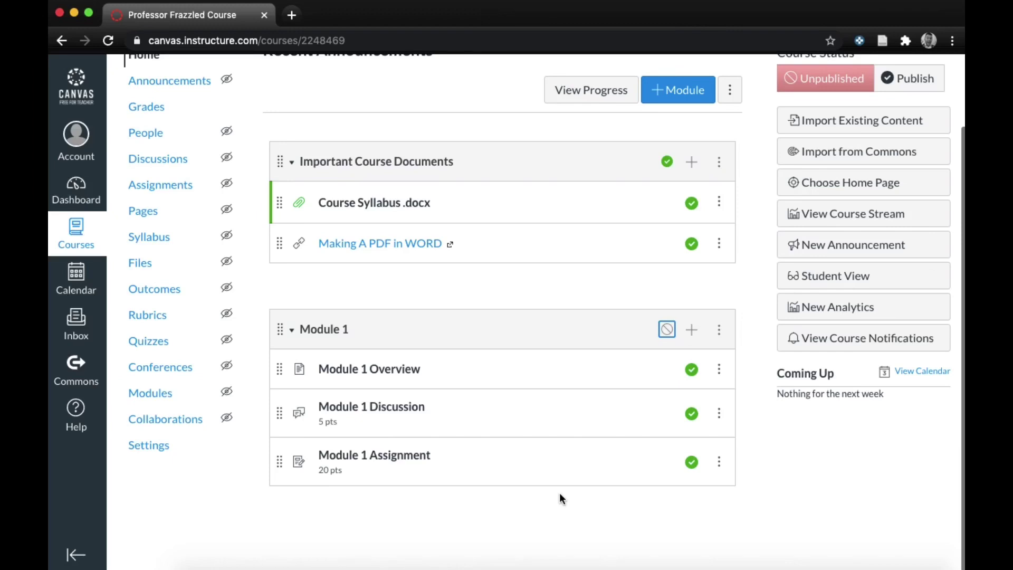
Go to the course Announcements page, which has no announcements yet
{"action": "left_click", "coordinate": [190, 84]}
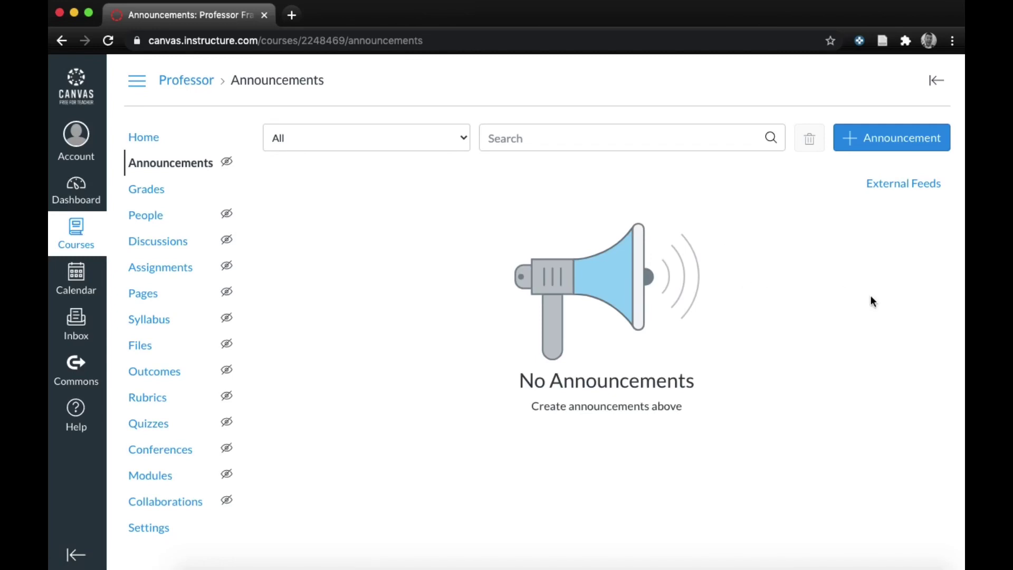
Start a new announcement titled 'Welcome to OU812!' with the pasted welcome letter as its body
{"action": "left_click", "coordinate": [893, 136]}
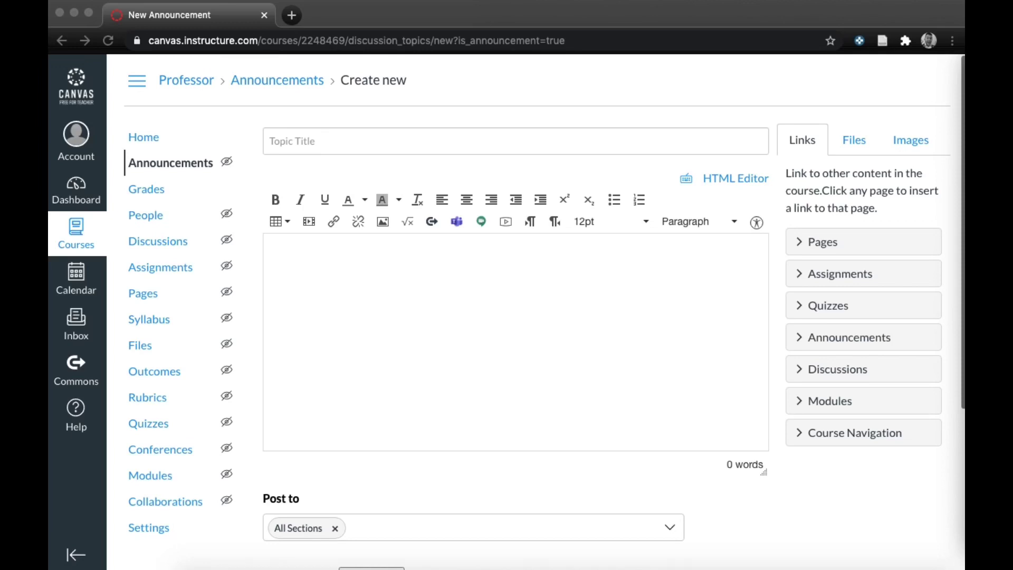
{"action": "left_click", "coordinate": [421, 139]}
{"action": "type", "text": "Welcome to OU812!"}
{"action": "left_click", "coordinate": [368, 178]}
{"action": "left_click", "coordinate": [370, 277]}
{"action": "key", "text": "ctrl+v"}
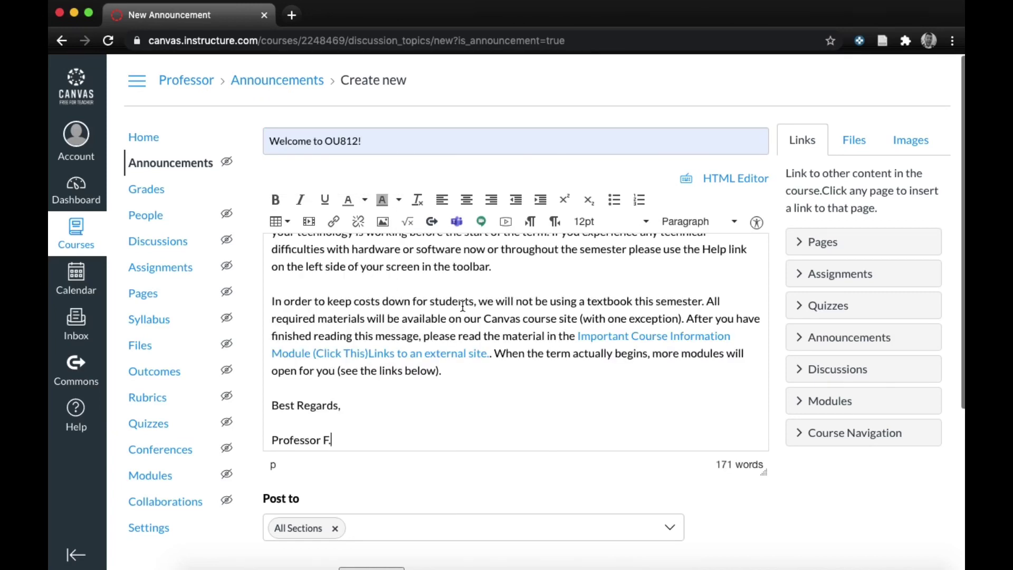
{"action": "scroll", "coordinate": [463, 307], "scroll_direction": "up", "scroll_amount": 3}
{"action": "scroll", "coordinate": [463, 307], "scroll_direction": "up", "scroll_amount": 2}
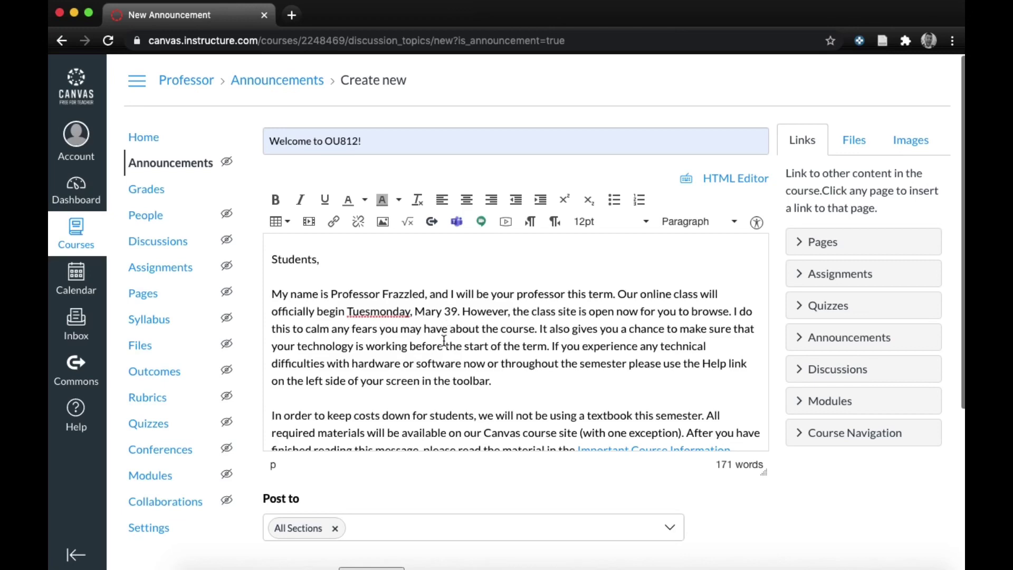
{"action": "scroll", "coordinate": [487, 464], "scroll_direction": "down", "scroll_amount": 1}
{"action": "scroll", "coordinate": [488, 465], "scroll_direction": "down", "scroll_amount": 1}
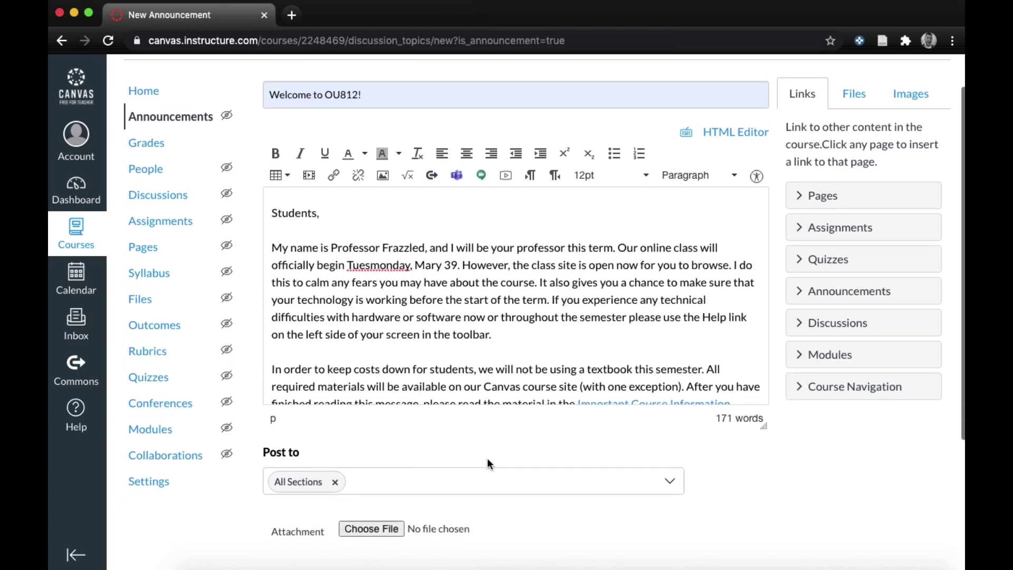
{"action": "scroll", "coordinate": [488, 462], "scroll_direction": "down", "scroll_amount": 1}
{"action": "scroll", "coordinate": [488, 462], "scroll_direction": "down", "scroll_amount": 1}
{"action": "scroll", "coordinate": [489, 460], "scroll_direction": "down", "scroll_amount": 2}
{"action": "scroll", "coordinate": [488, 460], "scroll_direction": "down", "scroll_amount": 1}
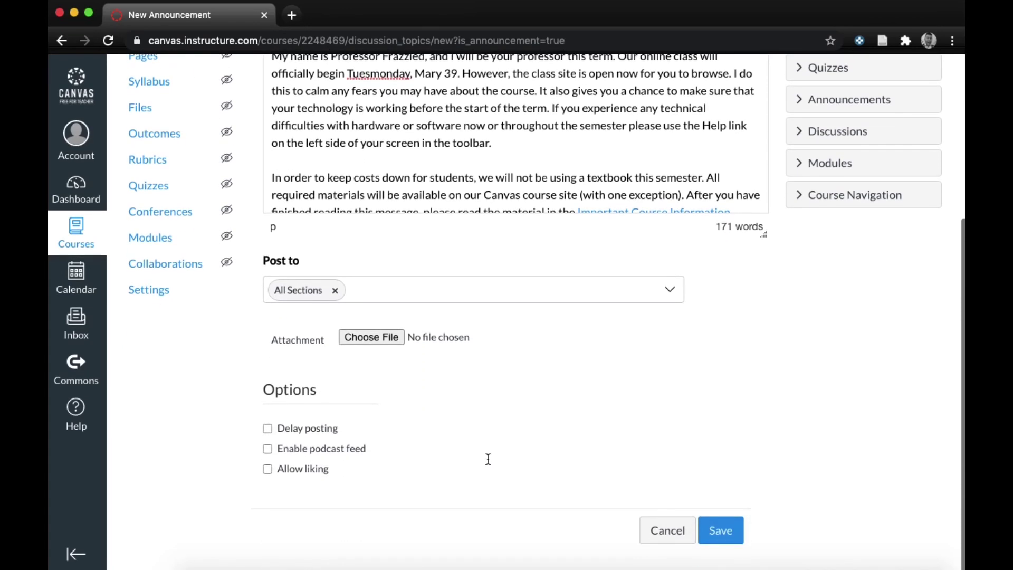
Delay the announcement's posting until Aug 24, 2020 and save it
{"action": "left_click", "coordinate": [267, 431]}
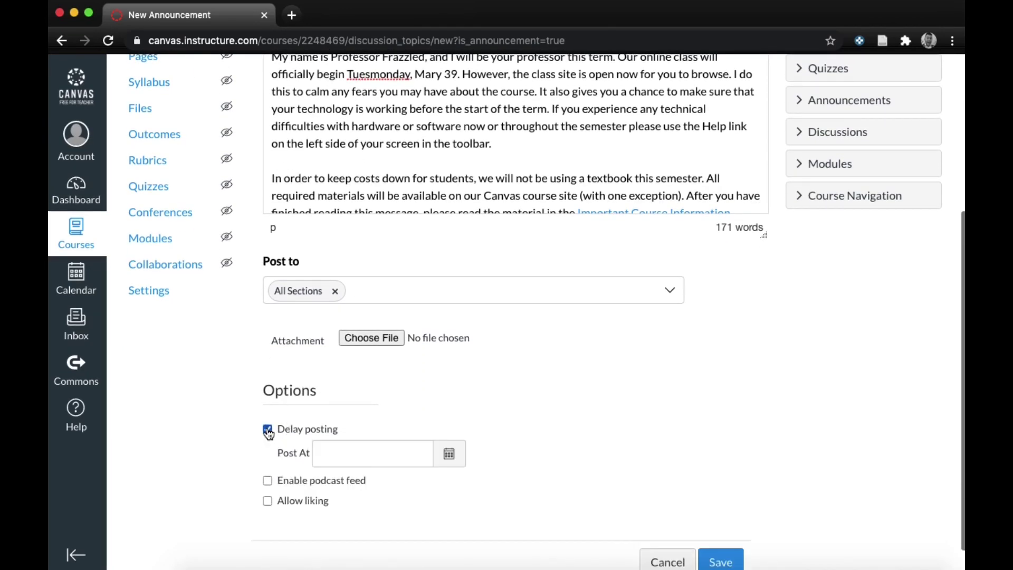
{"action": "left_click", "coordinate": [449, 456]}
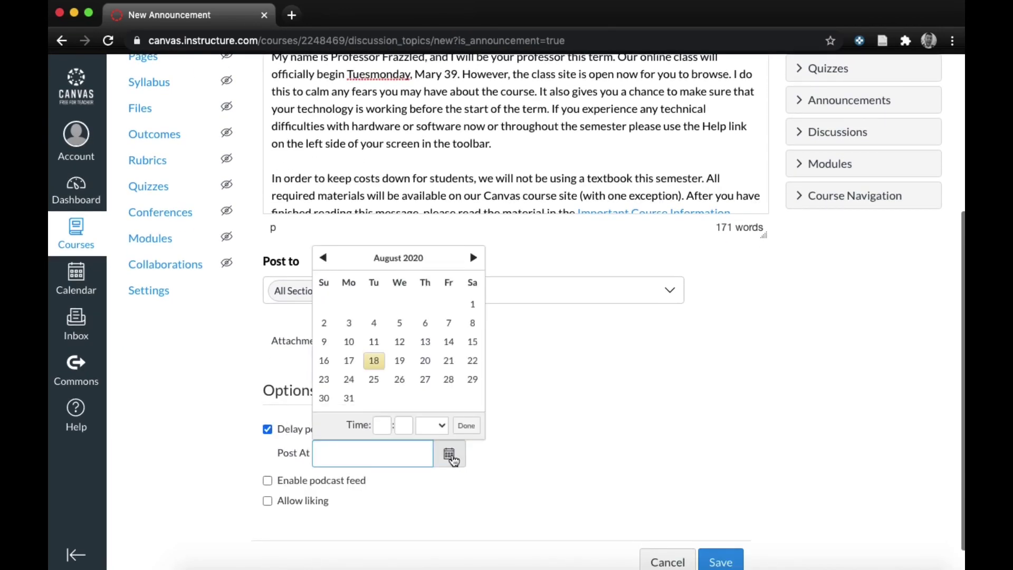
{"action": "left_click", "coordinate": [350, 379]}
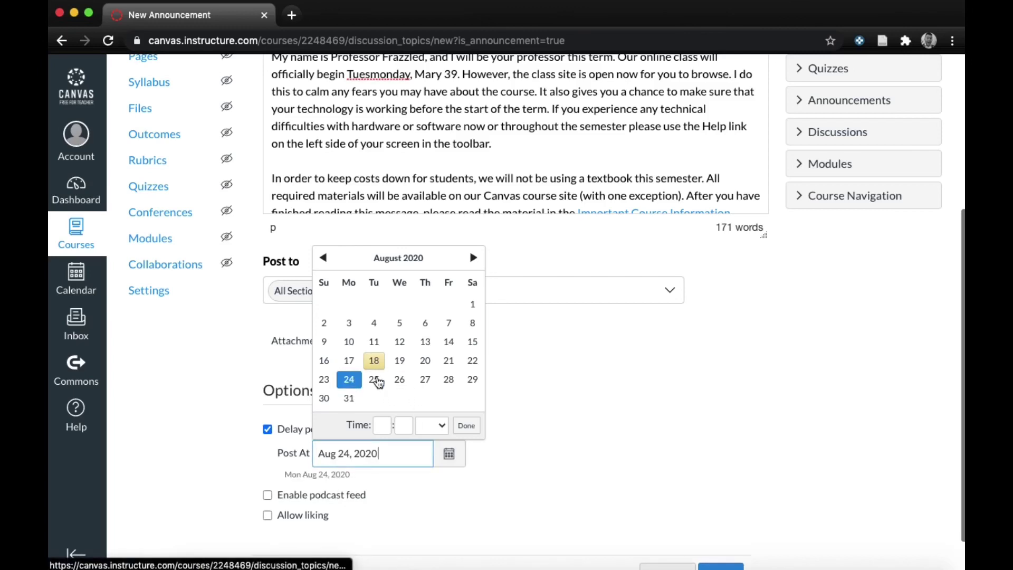
{"action": "left_click", "coordinate": [467, 425]}
{"action": "scroll", "coordinate": [788, 455], "scroll_direction": "down", "scroll_amount": 1}
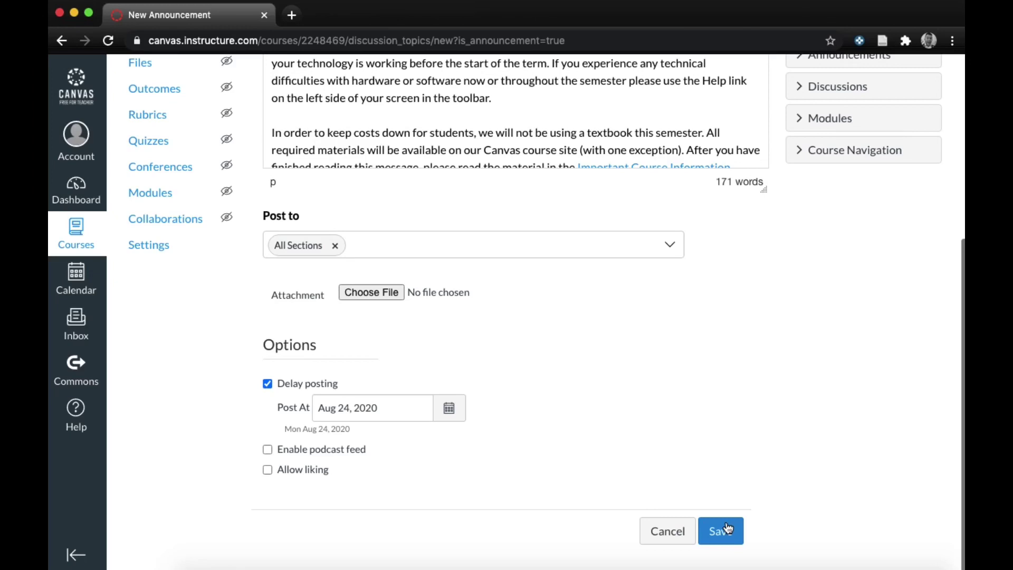
{"action": "left_click", "coordinate": [727, 528]}
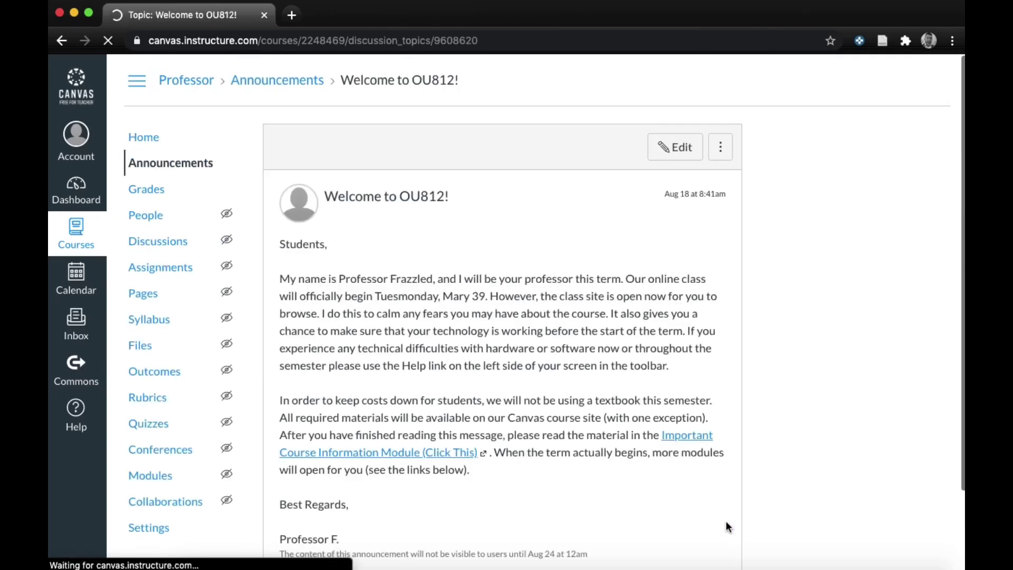
{"action": "scroll", "coordinate": [570, 441], "scroll_direction": "down", "scroll_amount": 2}
{"action": "scroll", "coordinate": [571, 441], "scroll_direction": "down", "scroll_amount": 2}
{"action": "scroll", "coordinate": [571, 441], "scroll_direction": "up", "scroll_amount": 4}
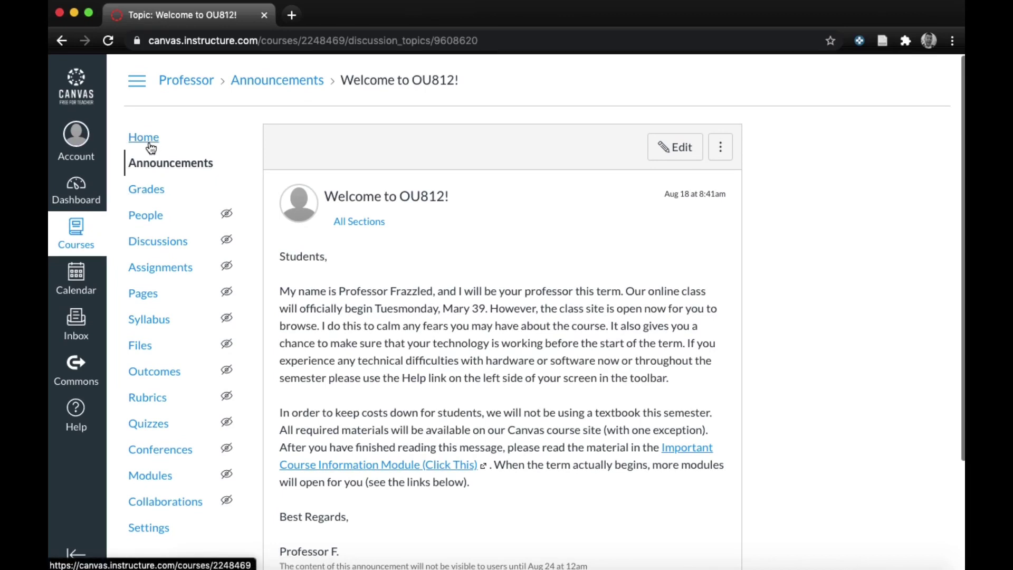
Return to the course home page listing Important Course Documents and Module 1
{"action": "left_click", "coordinate": [149, 148]}
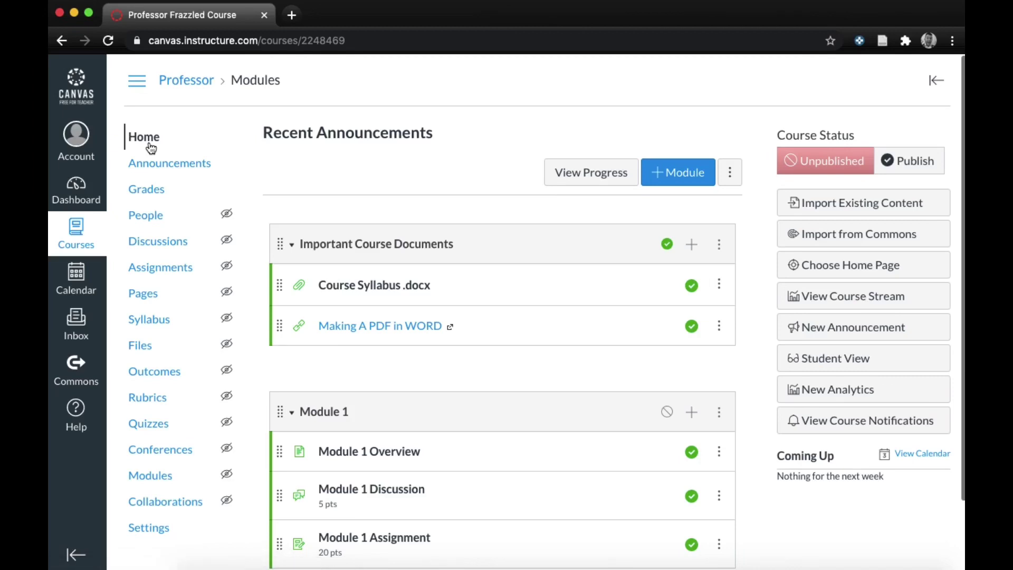
{"action": "scroll", "coordinate": [543, 354], "scroll_direction": "down", "scroll_amount": 2}
{"action": "scroll", "coordinate": [542, 354], "scroll_direction": "up", "scroll_amount": 2}
Open Student View to preview Module 1 alongside Important Course Documents
{"action": "left_click", "coordinate": [831, 360]}
{"action": "scroll", "coordinate": [533, 417], "scroll_direction": "down", "scroll_amount": 2}
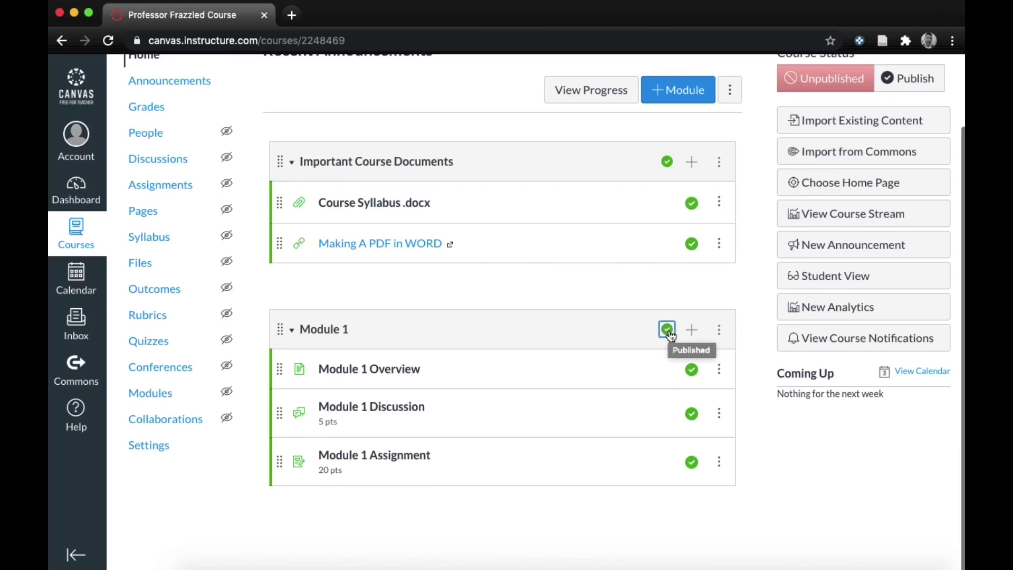
{"action": "scroll", "coordinate": [417, 278], "scroll_direction": "up", "scroll_amount": 2}
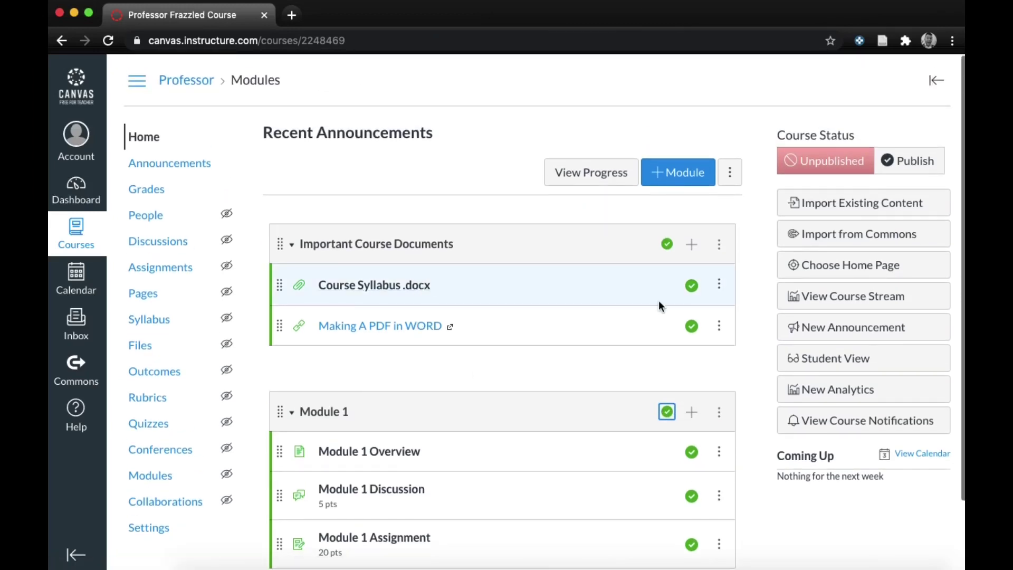
{"action": "left_click", "coordinate": [855, 361]}
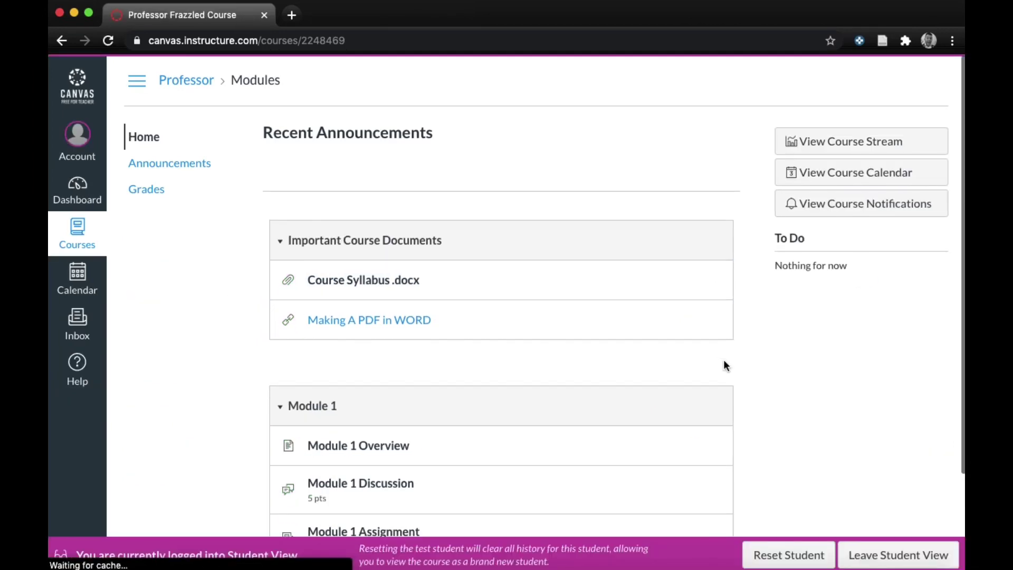
{"action": "scroll", "coordinate": [724, 359], "scroll_direction": "down", "scroll_amount": 3}
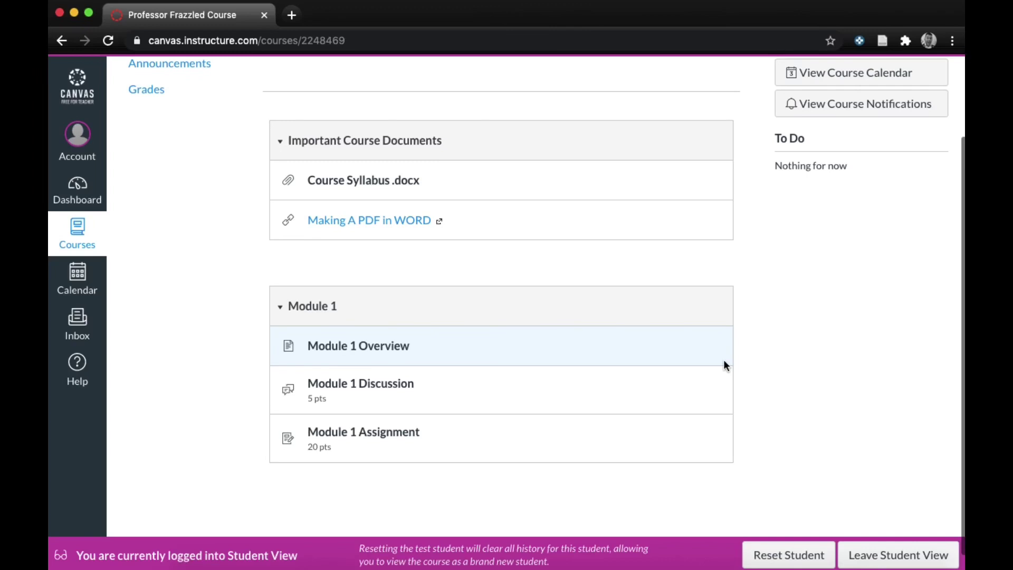
{"action": "scroll", "coordinate": [777, 352], "scroll_direction": "down", "scroll_amount": 1}
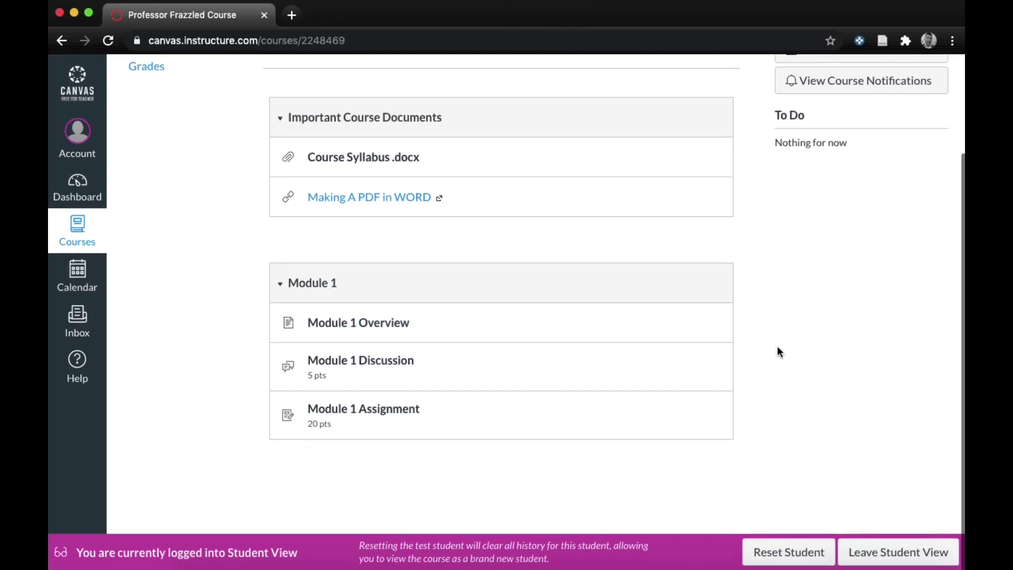
{"action": "scroll", "coordinate": [778, 352], "scroll_direction": "up", "scroll_amount": 2}
{"action": "scroll", "coordinate": [778, 352], "scroll_direction": "up", "scroll_amount": 1}
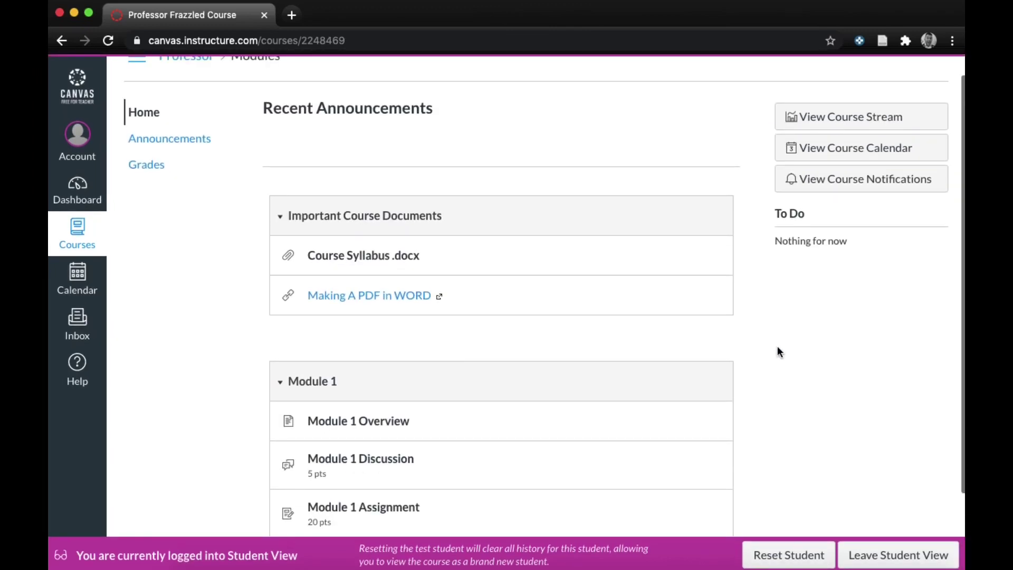